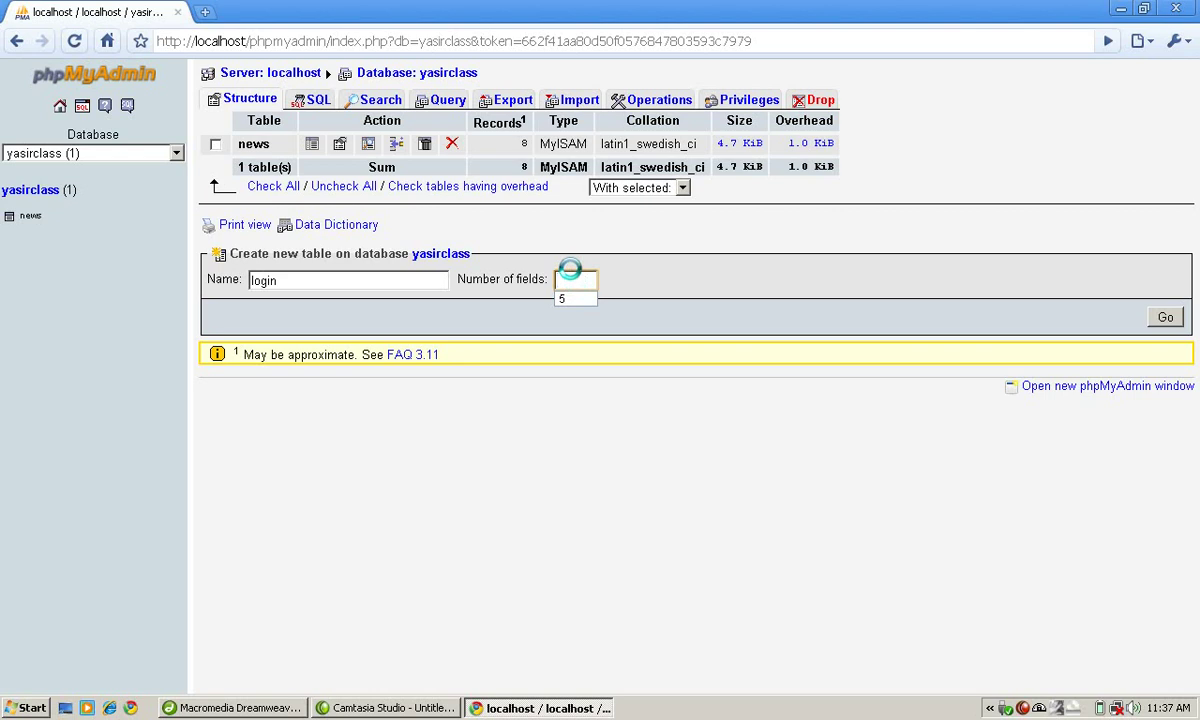
Create the login table with 4 fields and define its first field as id with length 11.
{"action": "type", "text": "4"}
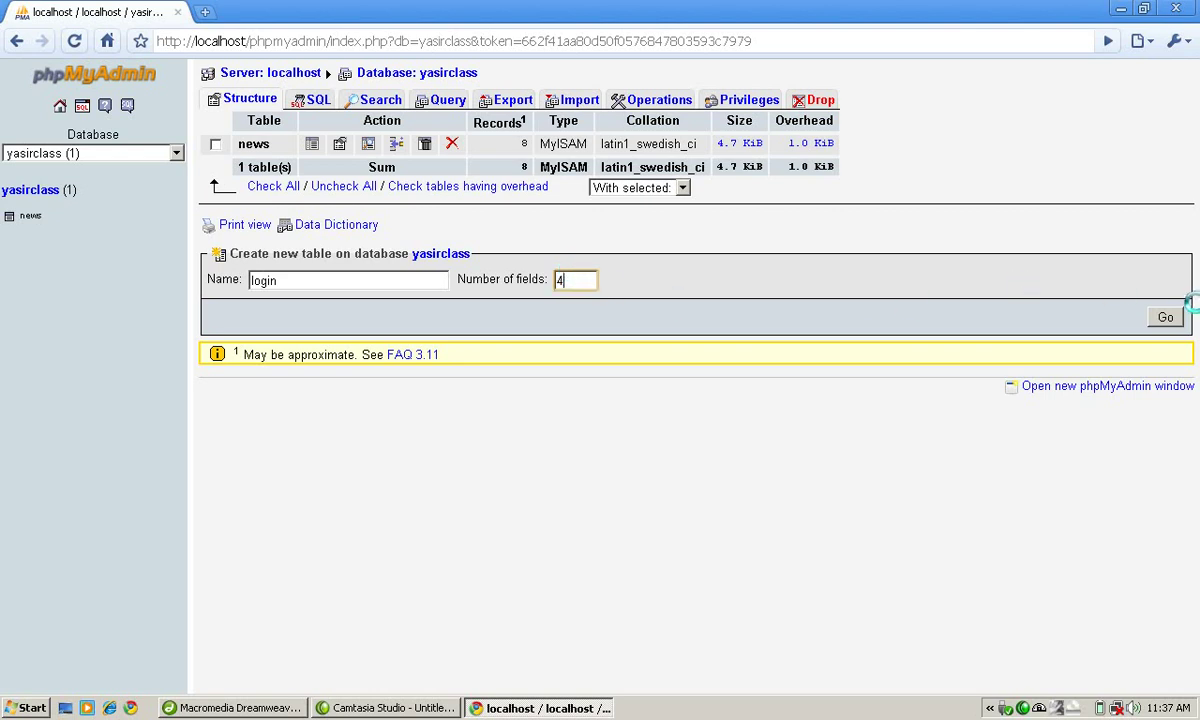
{"action": "left_click", "coordinate": [1162, 315]}
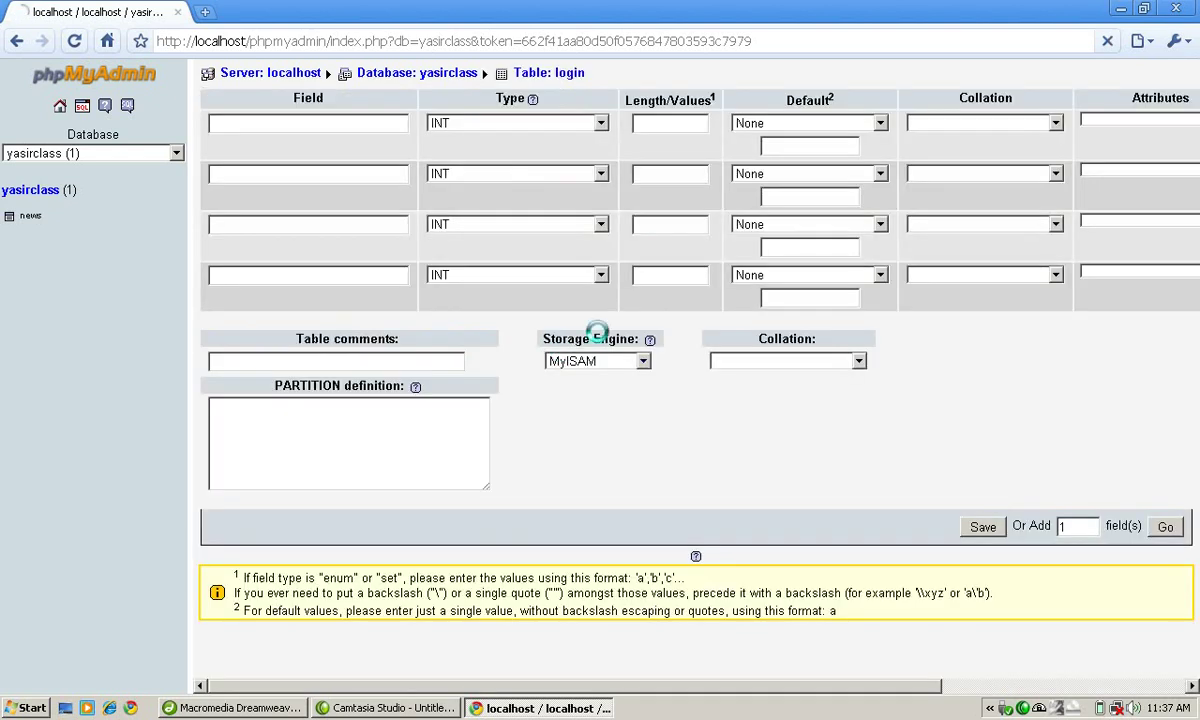
{"action": "left_click", "coordinate": [370, 123]}
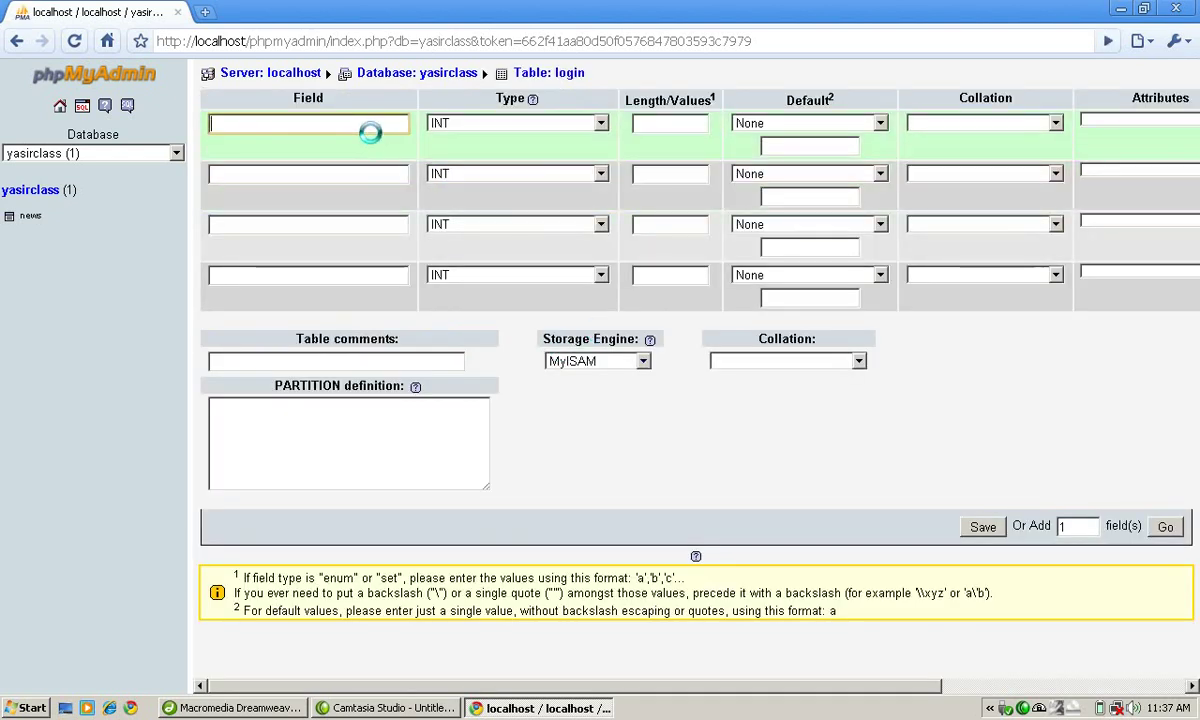
{"action": "type", "text": "id"}
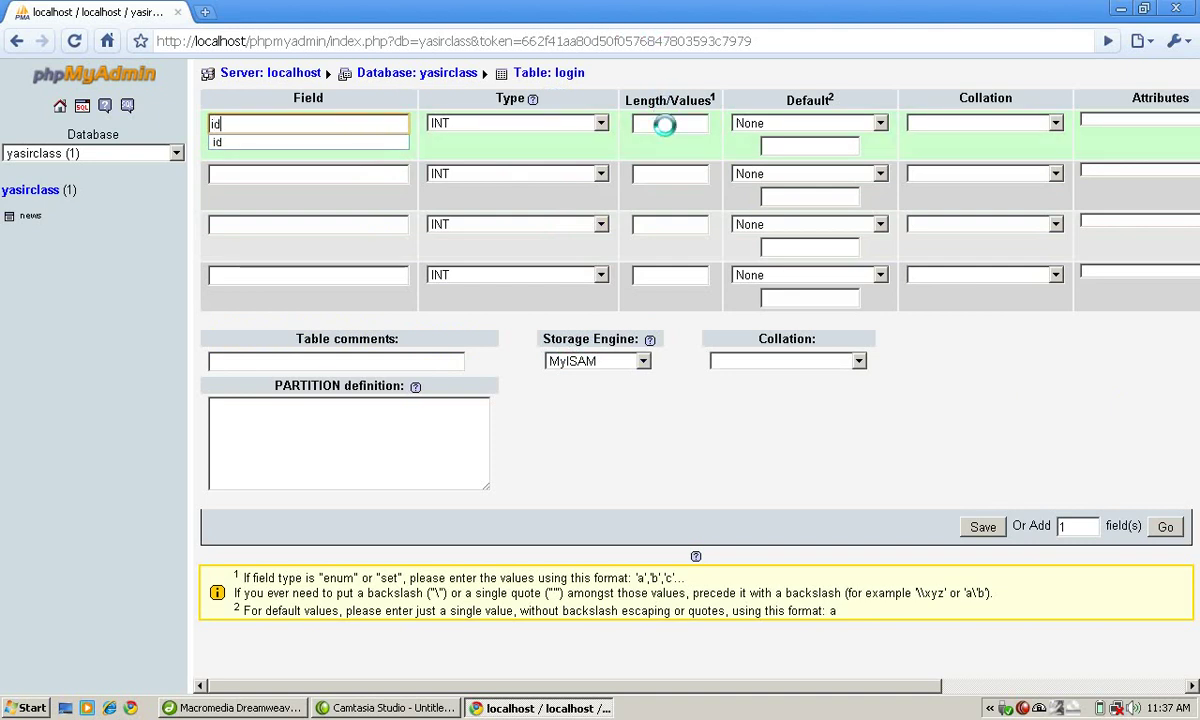
{"action": "left_click", "coordinate": [624, 122]}
{"action": "type", "text": "1"}
{"action": "key", "text": "Down"}
Make the id field the PRIMARY index and enable auto-increment for it.
{"action": "left_click_drag", "start_coordinate": [662, 686], "coordinate": [898, 708]}
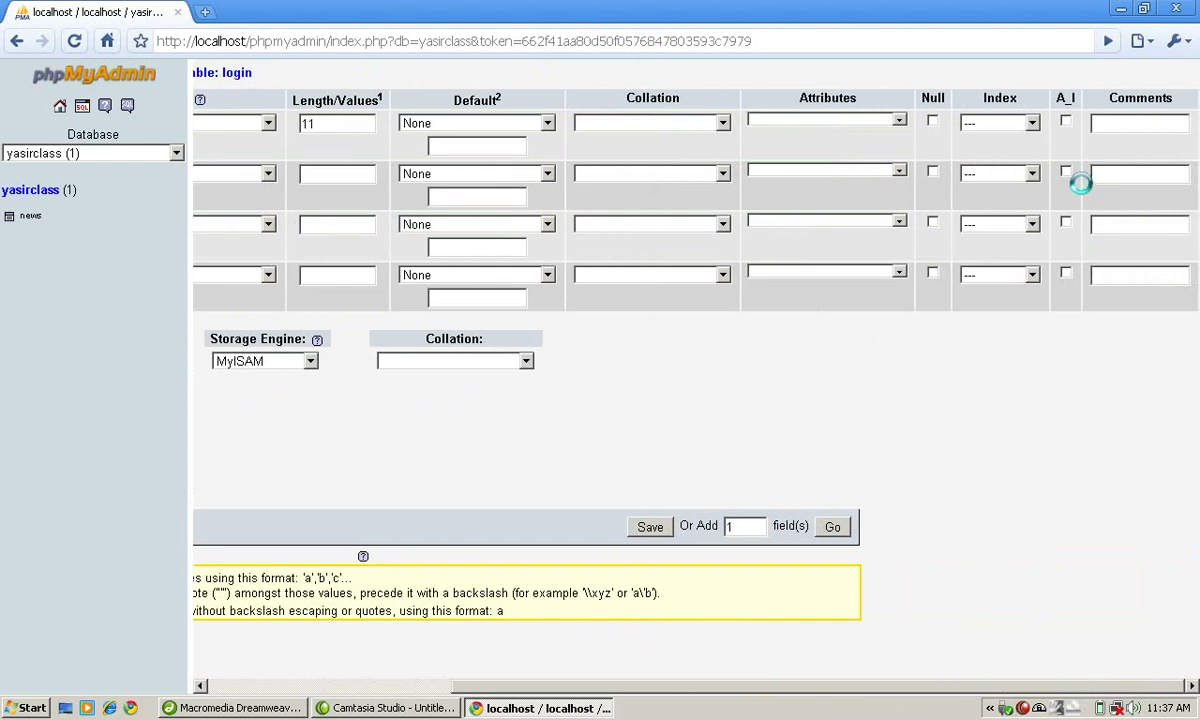
{"action": "left_click", "coordinate": [1030, 123]}
{"action": "left_click", "coordinate": [988, 156]}
{"action": "left_click", "coordinate": [1065, 121]}
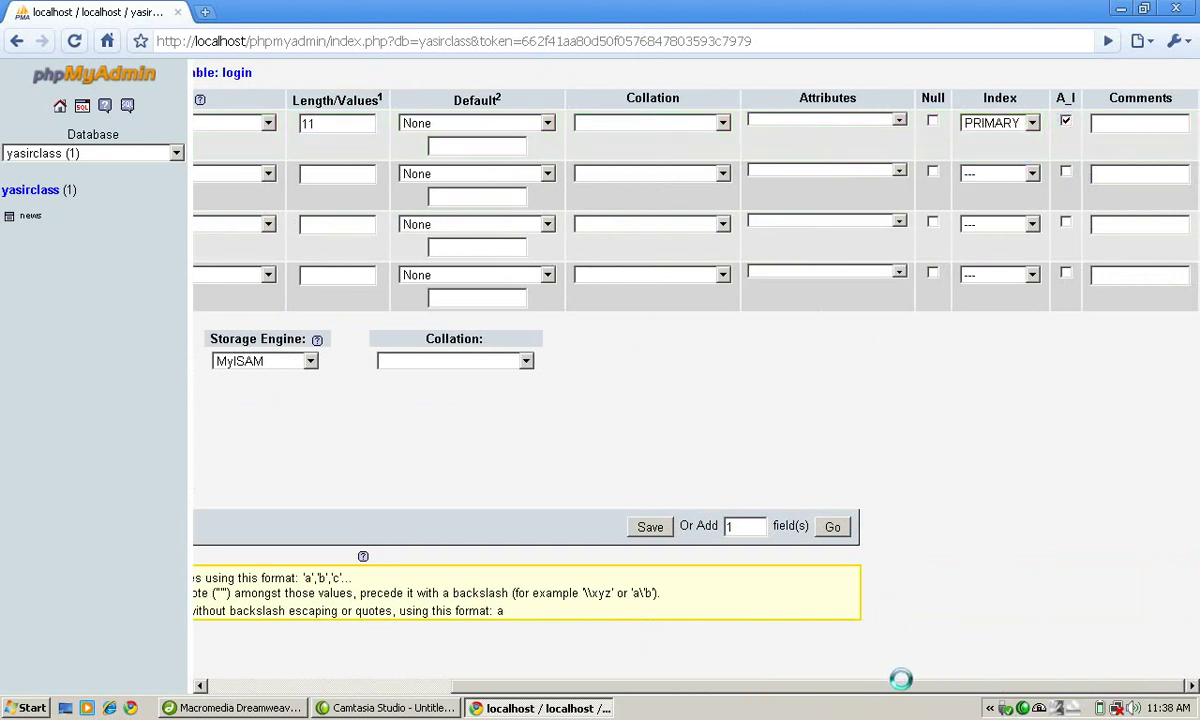
Define the second field as username with type VARCHAR and length 255.
{"action": "left_click_drag", "start_coordinate": [900, 686], "coordinate": [650, 688]}
{"action": "left_click", "coordinate": [263, 167]}
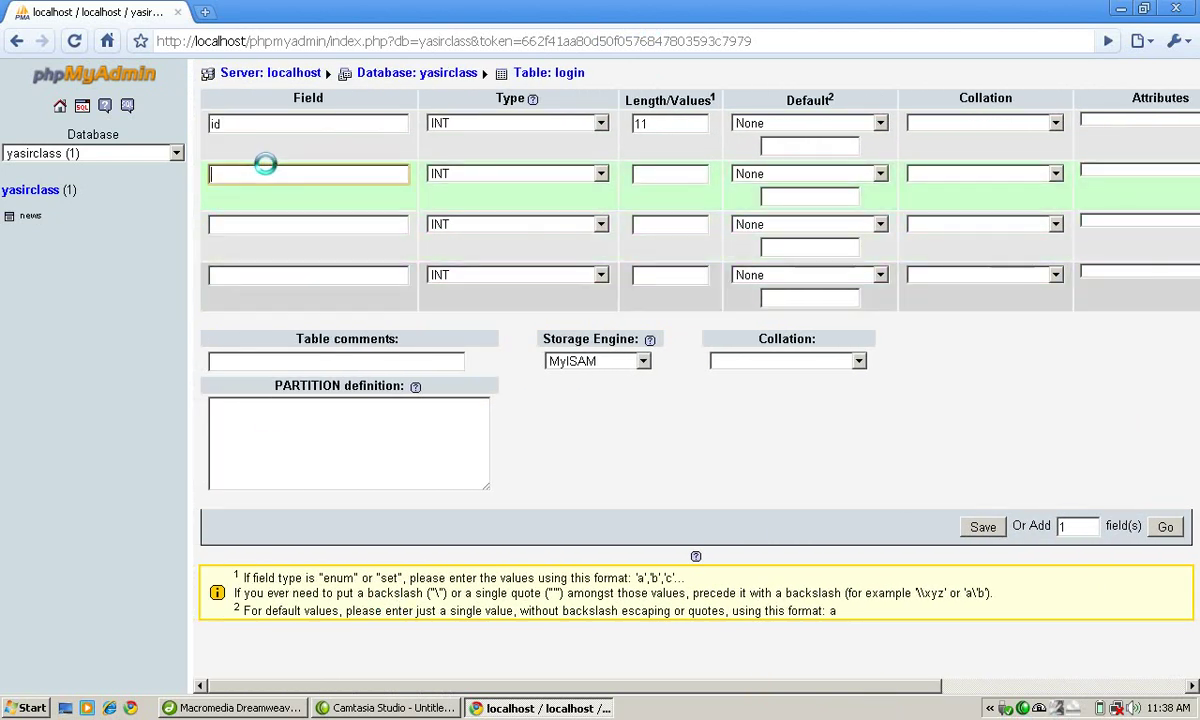
{"action": "type", "text": "usernaem"}
{"action": "key", "text": "BackSpace"}
{"action": "key", "text": "BackSpace"}
{"action": "key", "text": "BackSpace"}
{"action": "type", "text": "ame"}
{"action": "left_click", "coordinate": [600, 174]}
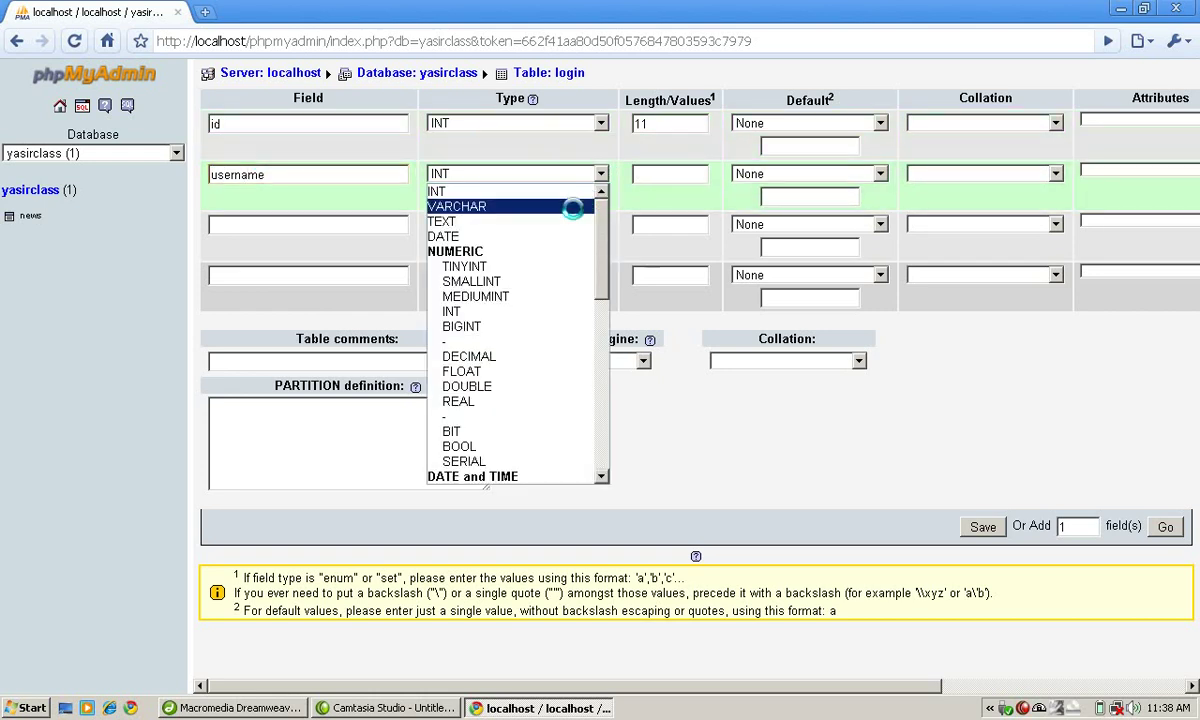
{"action": "left_click", "coordinate": [572, 208]}
{"action": "left_click", "coordinate": [666, 179]}
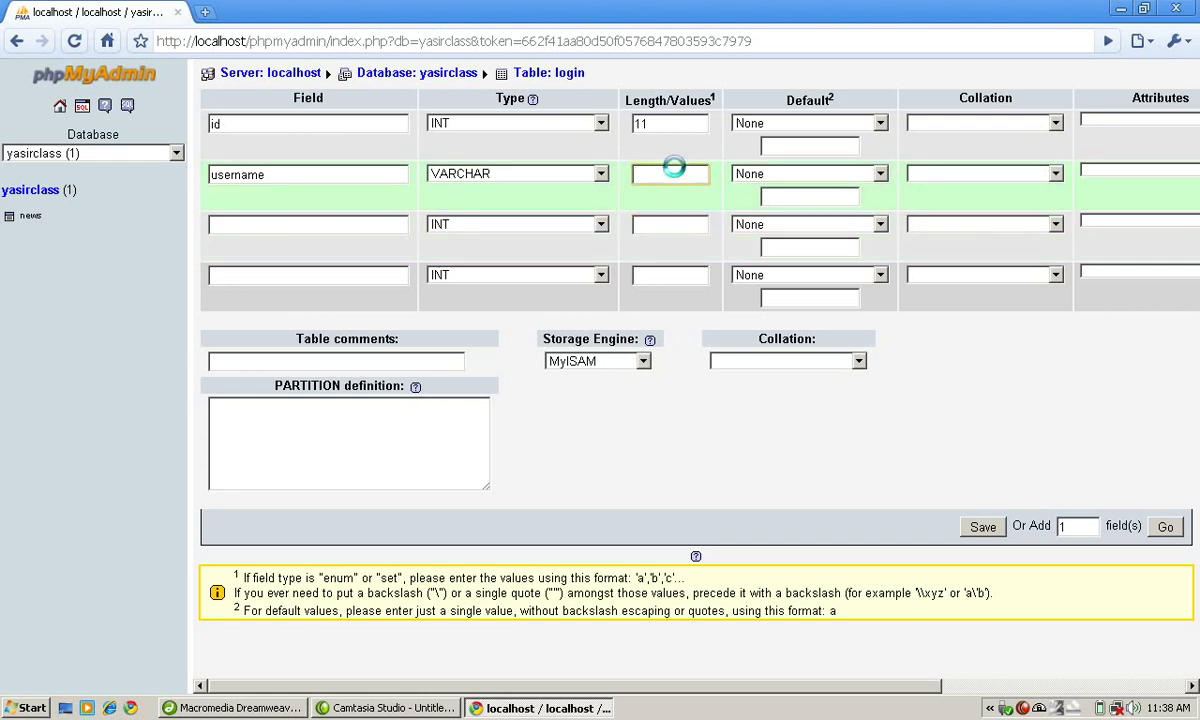
{"action": "type", "text": "255"}
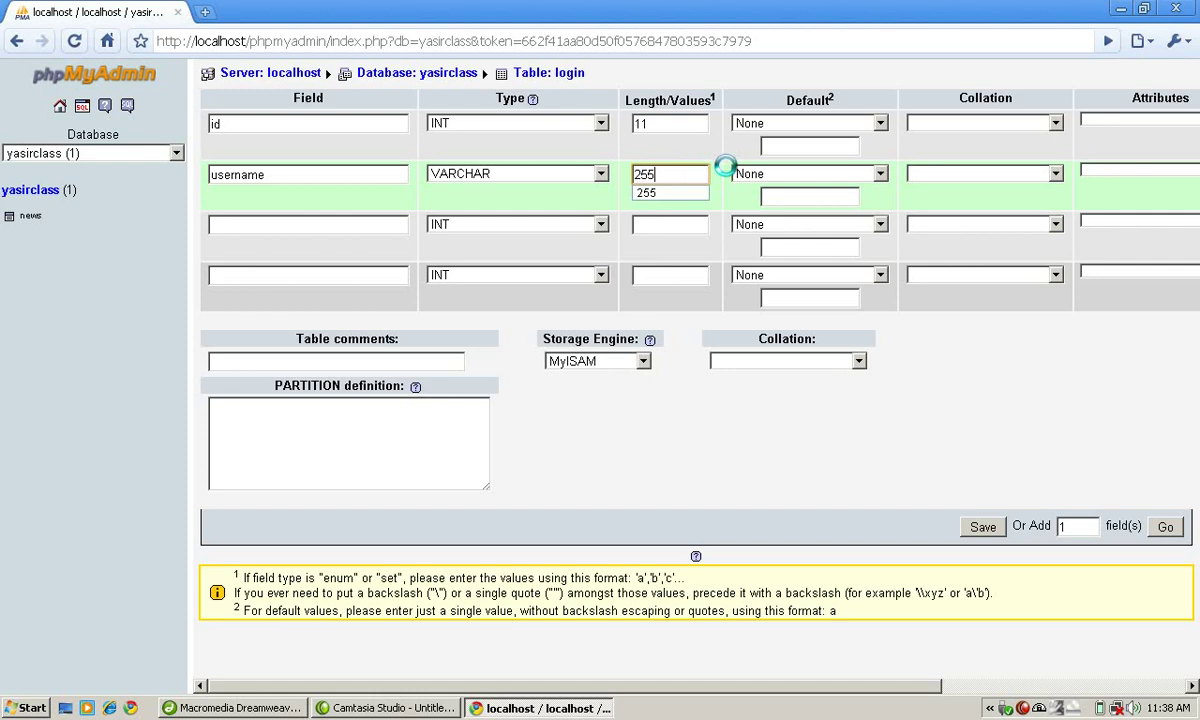
{"action": "key", "text": "Down"}
{"action": "left_click_drag", "start_coordinate": [508, 687], "coordinate": [1047, 656]}
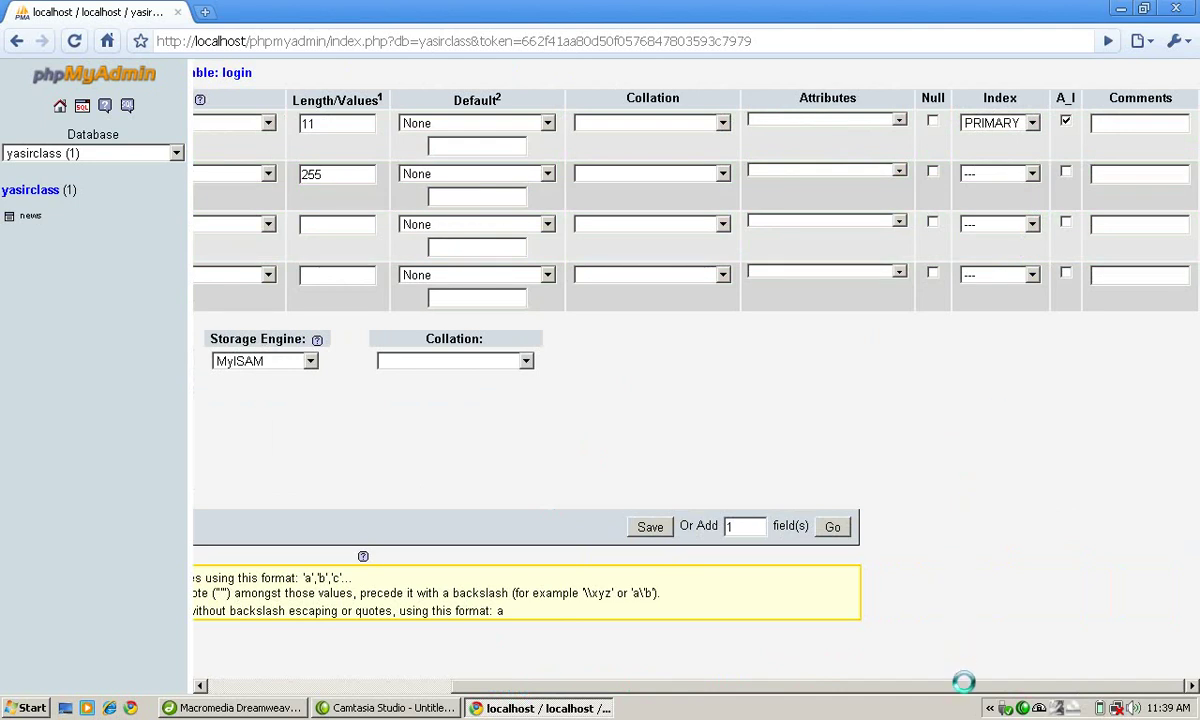
{"action": "left_click_drag", "start_coordinate": [963, 682], "coordinate": [713, 684]}
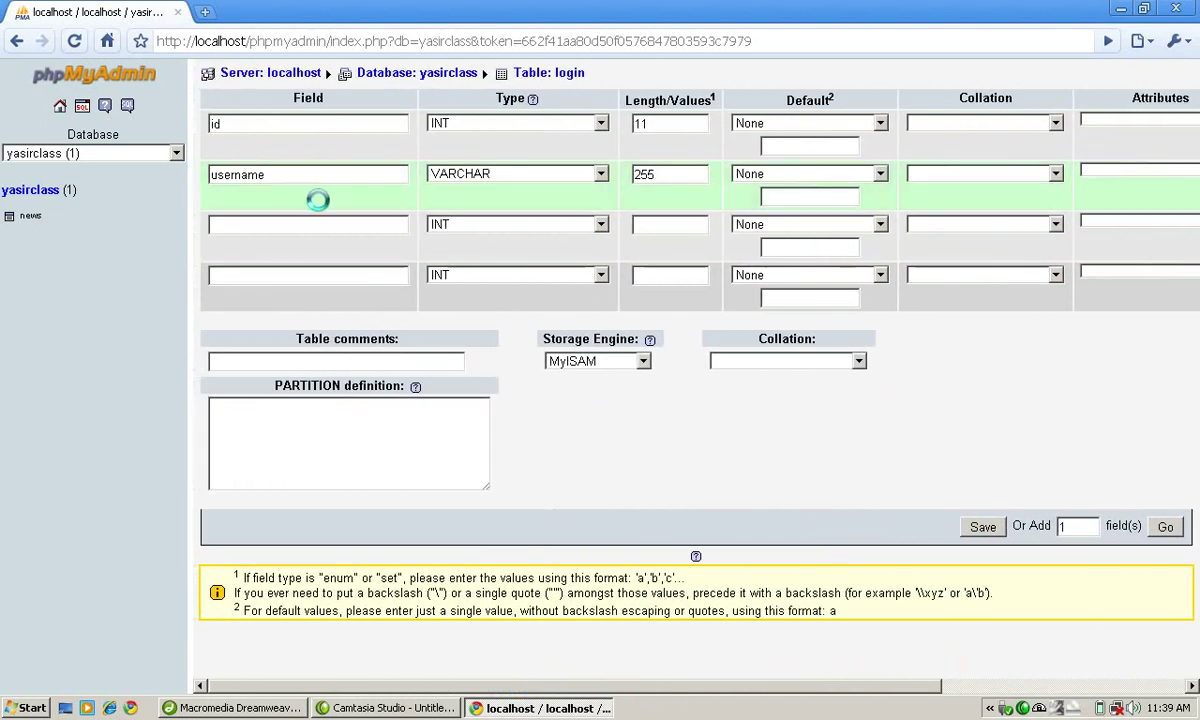
{"action": "left_click", "coordinate": [312, 228]}
{"action": "type", "text": "pas"}
{"action": "key", "text": "BackSpace"}
{"action": "type", "text": "ss"}
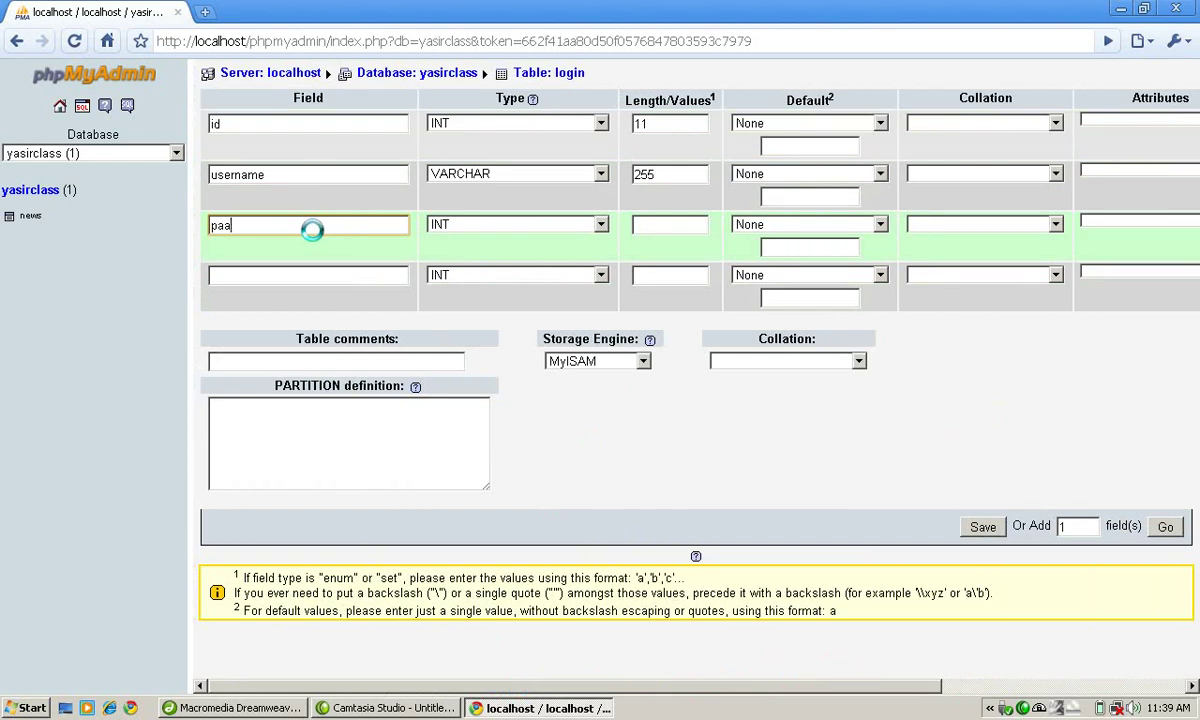
{"action": "key", "text": "BackSpace"}
{"action": "type", "text": "sswor"}
{"action": "key", "text": "BackSpace"}
{"action": "key", "text": "BackSpace"}
{"action": "key", "text": "BackSpace"}
{"action": "key", "text": "BackSpace"}
{"action": "key", "text": "BackSpace"}
{"action": "key", "text": "BackSpace"}
{"action": "key", "text": "BackSpace"}
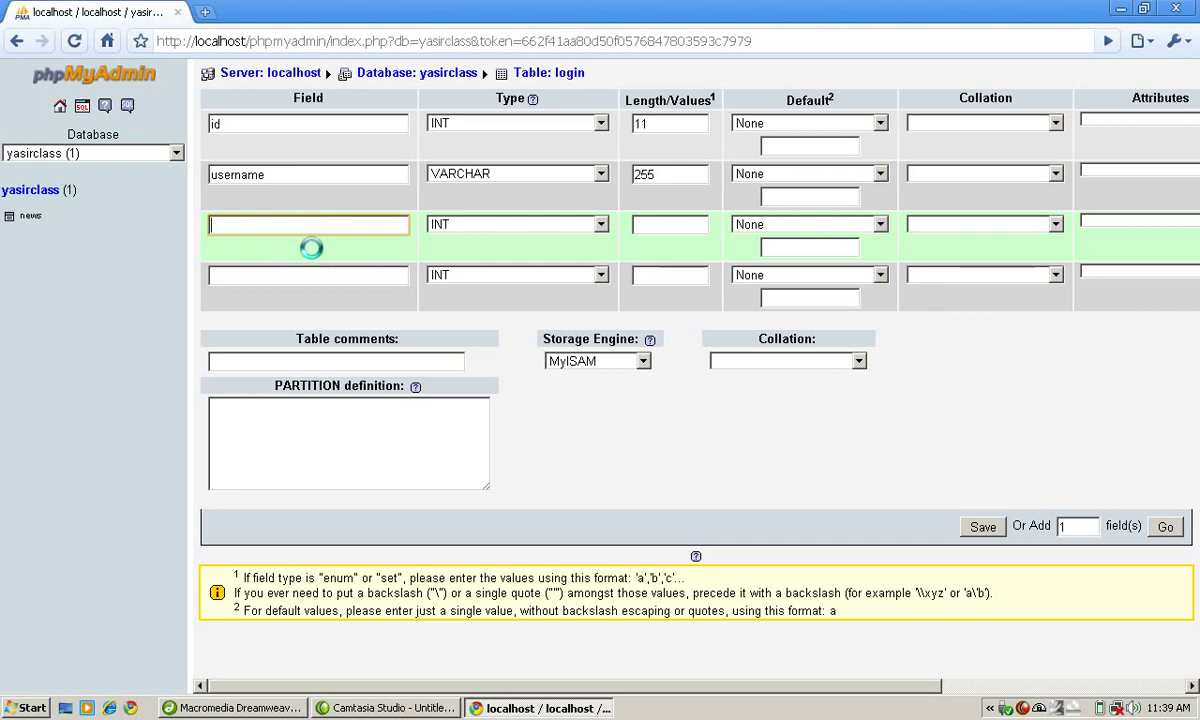
{"action": "type", "text": "user"}
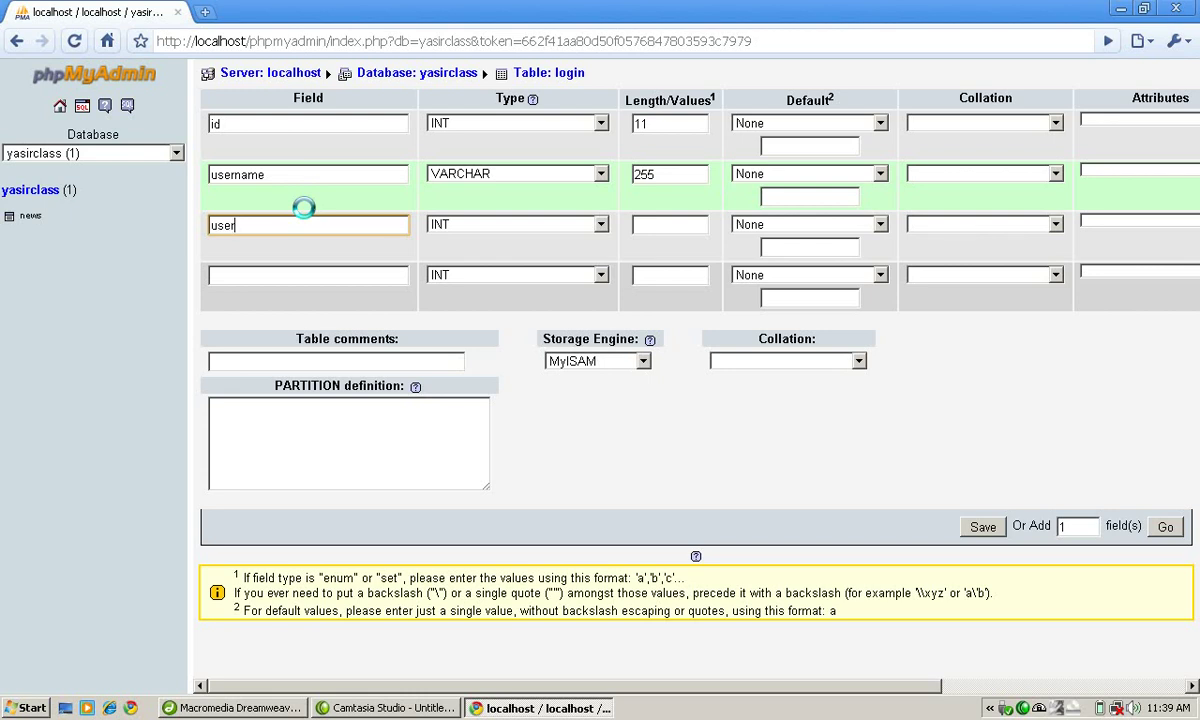
{"action": "key", "text": "BackSpace"}
{"action": "key", "text": "BackSpace"}
{"action": "key", "text": "BackSpace"}
{"action": "key", "text": "BackSpace"}
Define the third field as passcode with type VARCHAR and length 255.
{"action": "type", "text": "paa"}
{"action": "key", "text": "BackSpace"}
{"action": "type", "text": "sscodee"}
{"action": "key", "text": "BackSpace"}
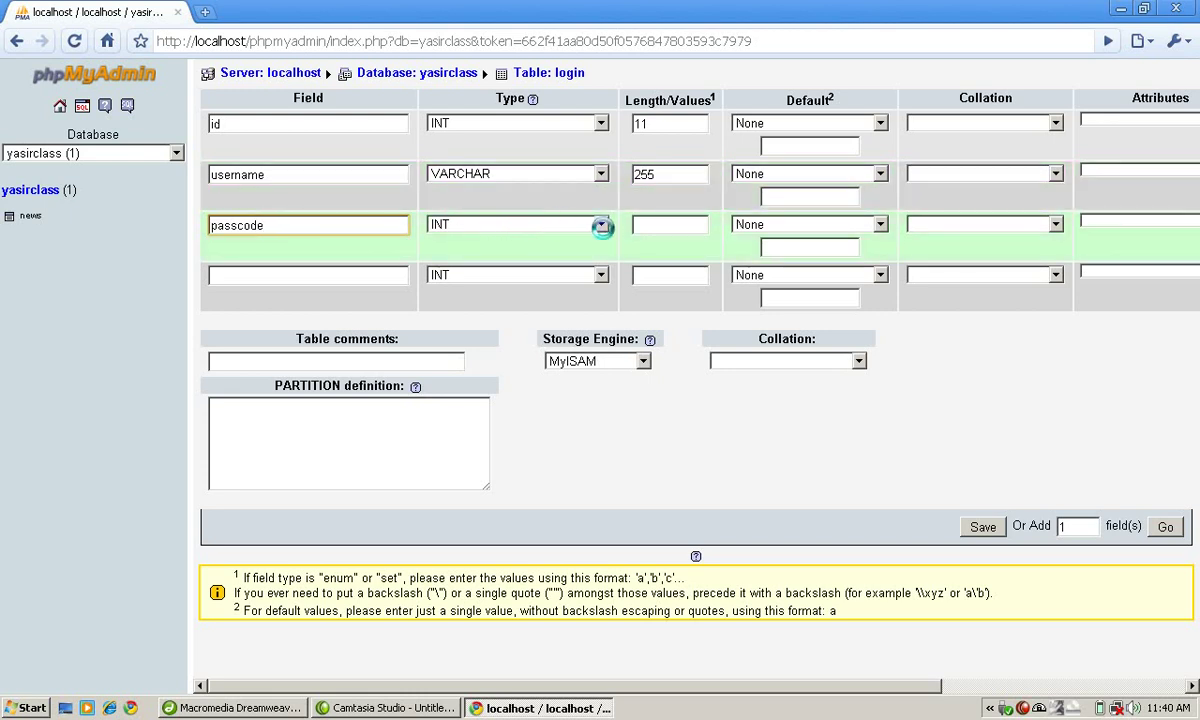
{"action": "left_click", "coordinate": [602, 225]}
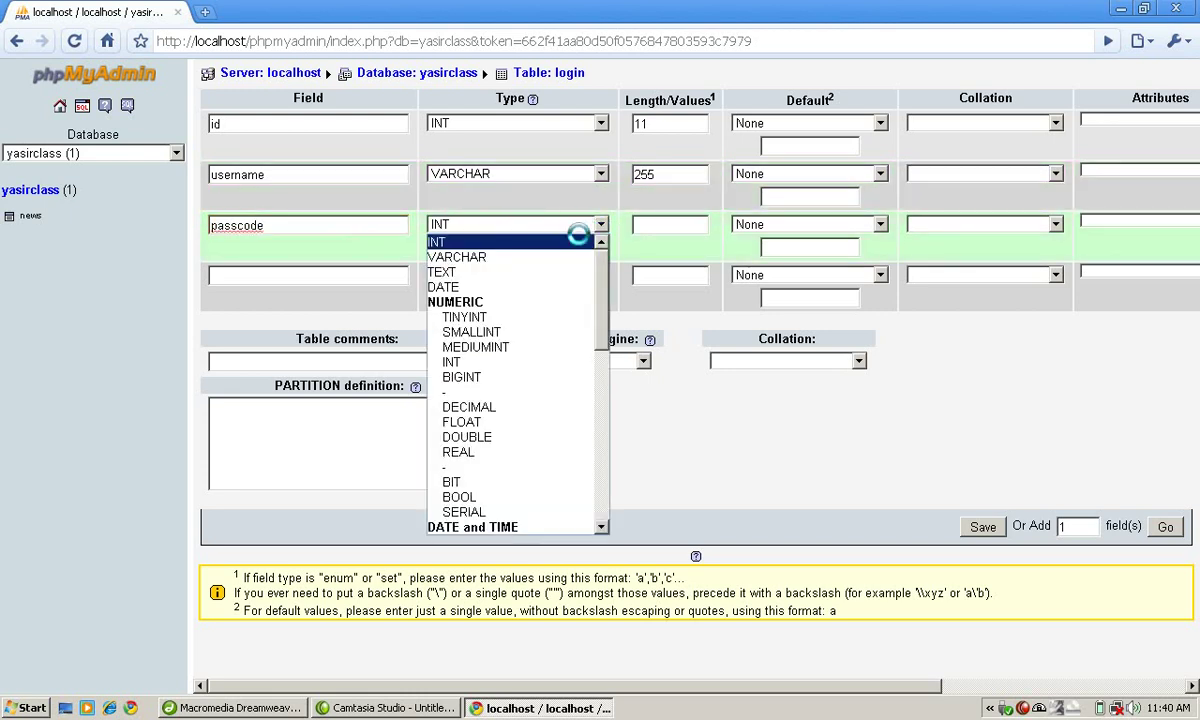
{"action": "left_click", "coordinate": [548, 254]}
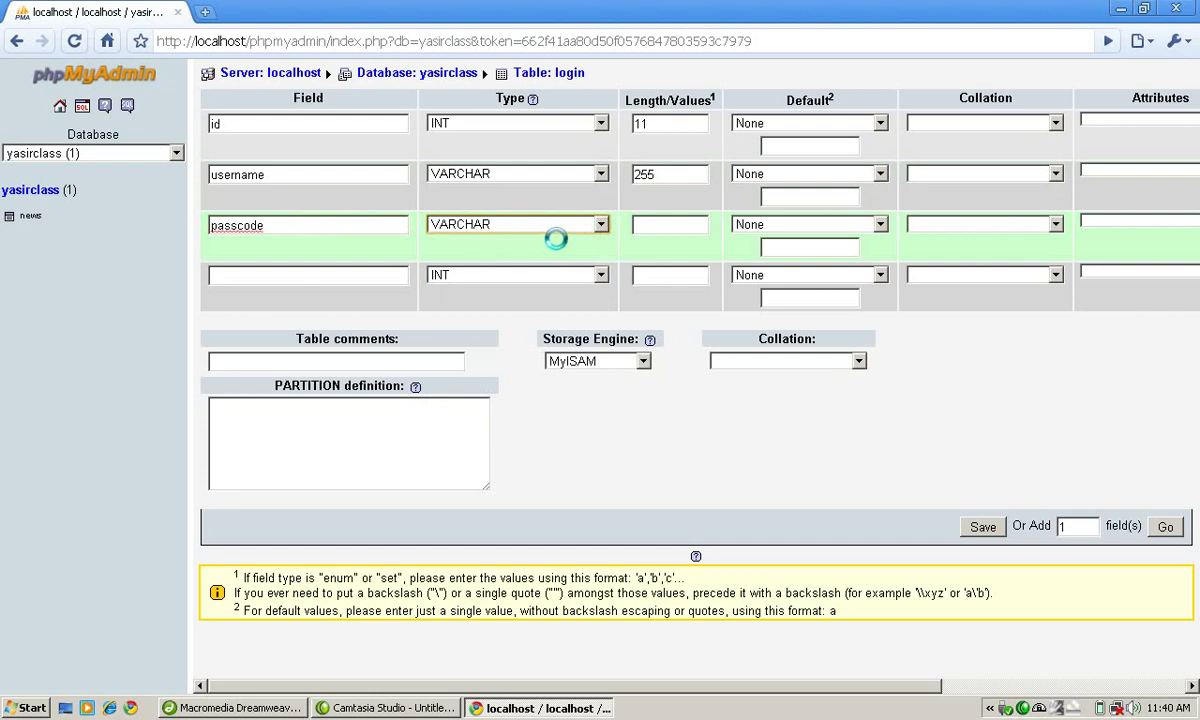
{"action": "left_click", "coordinate": [663, 226]}
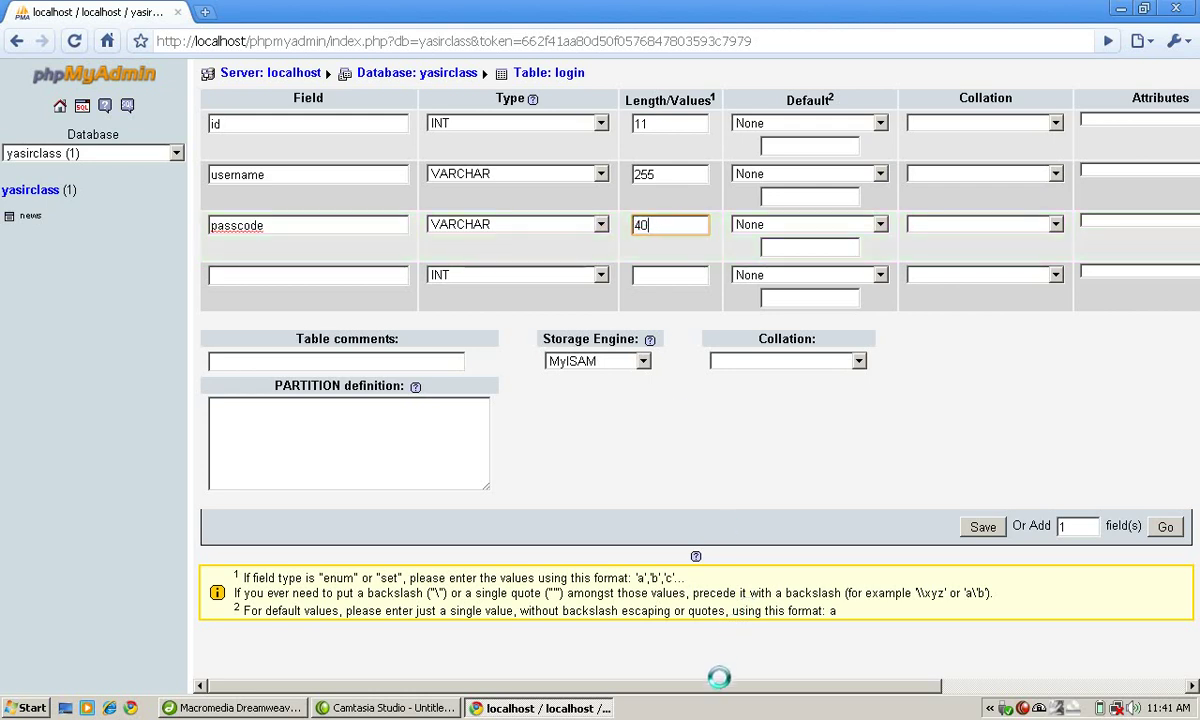
{"action": "left_click_drag", "start_coordinate": [621, 684], "coordinate": [678, 364]}
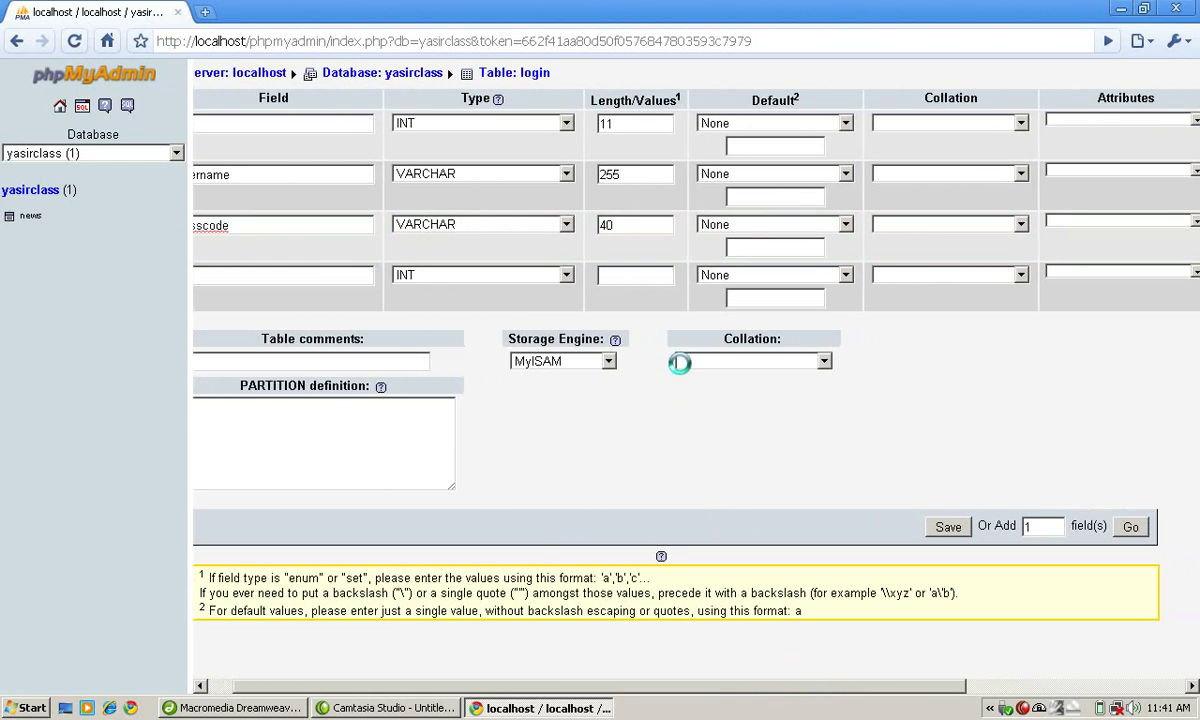
{"action": "left_click_drag", "start_coordinate": [624, 225], "coordinate": [557, 209]}
{"action": "type", "text": "255"}
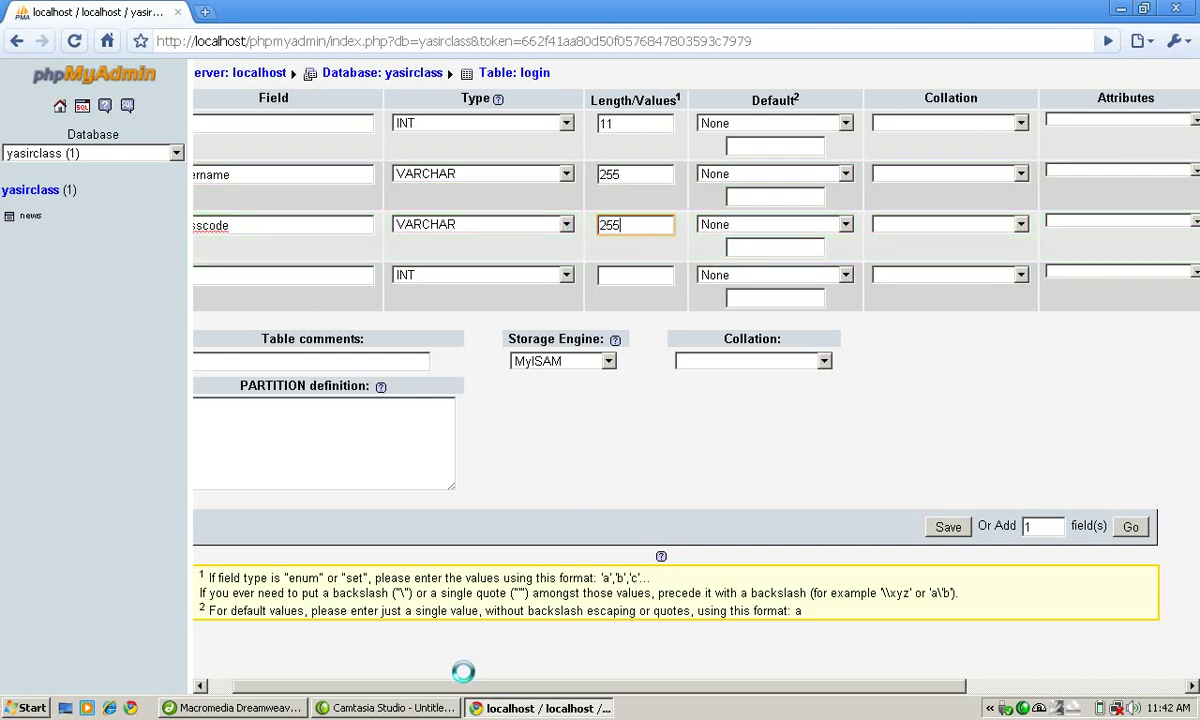
Name the fourth field of the table email.
{"action": "left_click_drag", "start_coordinate": [459, 685], "coordinate": [423, 645]}
{"action": "left_click", "coordinate": [262, 268]}
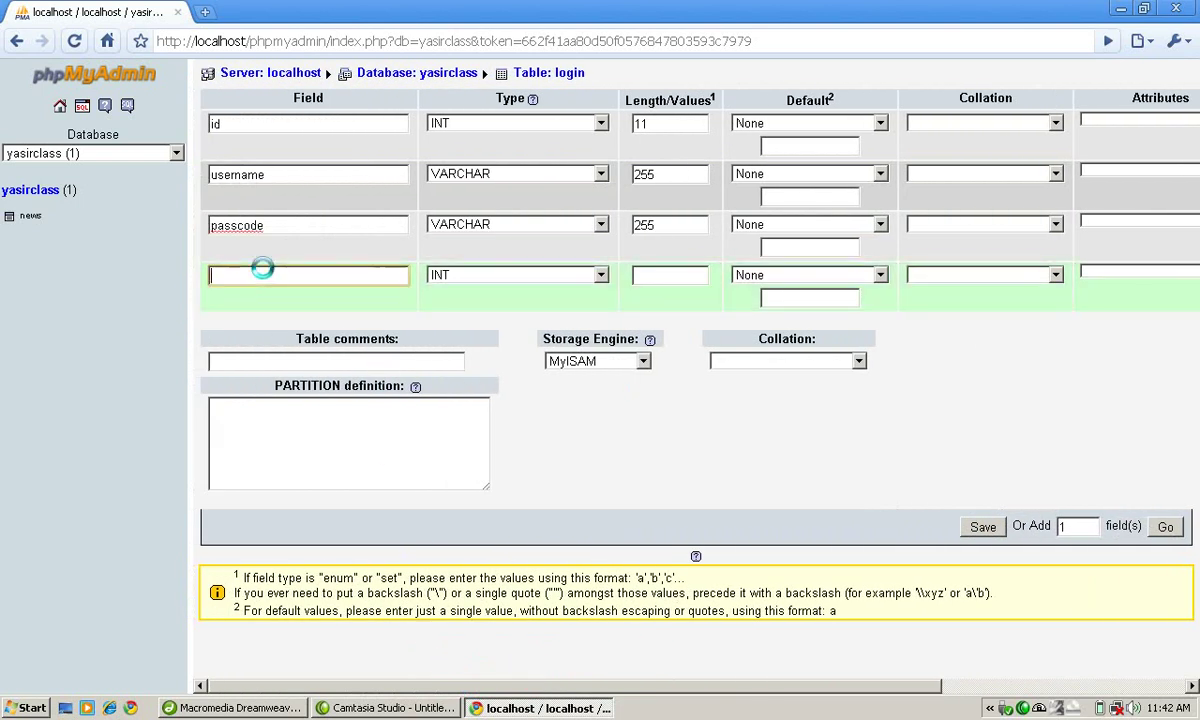
{"action": "type", "text": "emao"}
{"action": "type", "text": "il"}
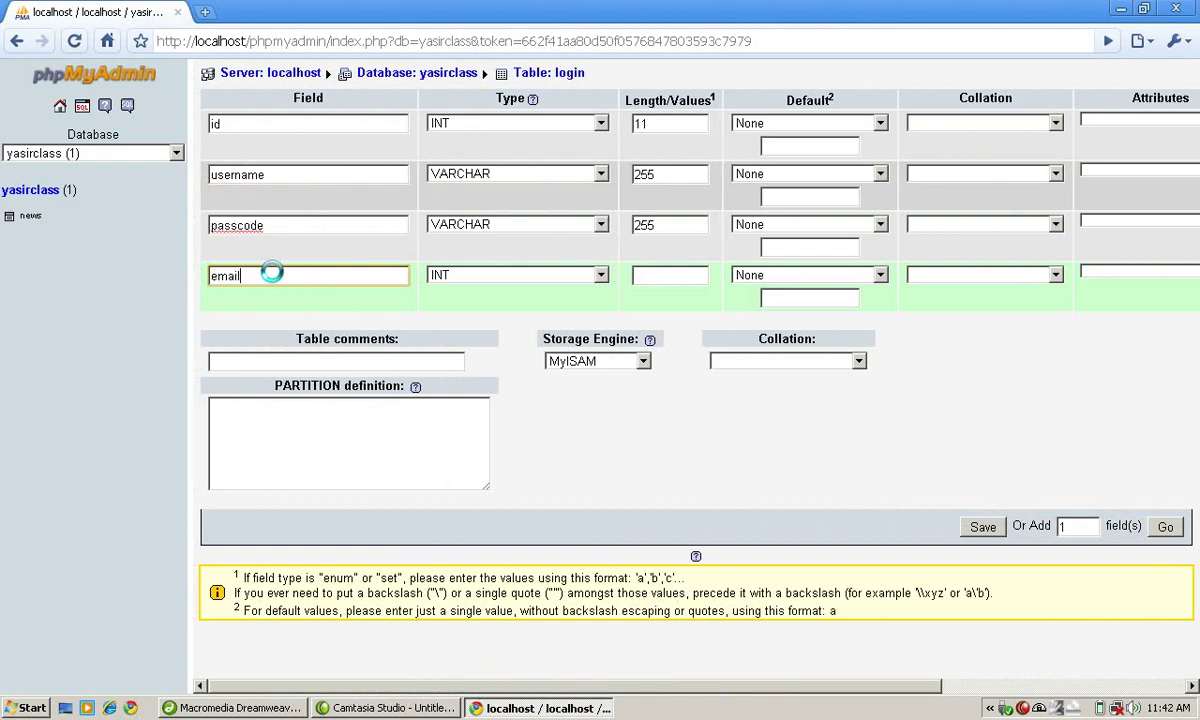
{"action": "left_click", "coordinate": [684, 226]}
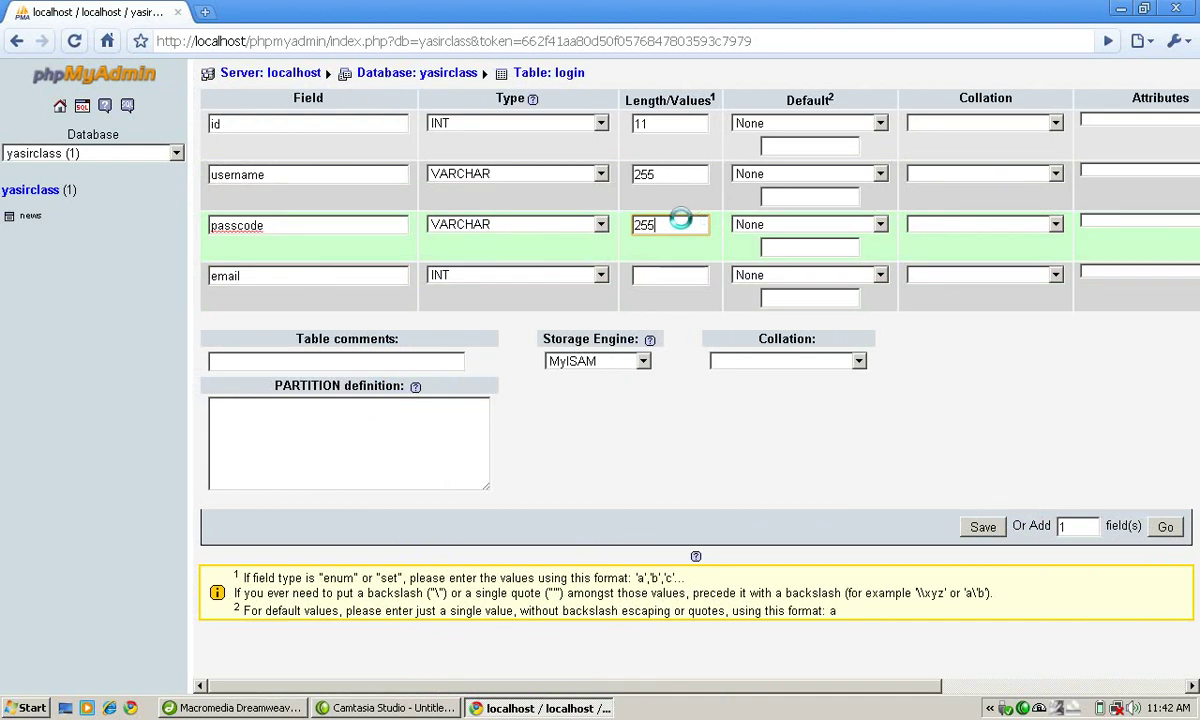
{"action": "double_click", "coordinate": [686, 222]}
{"action": "type", "text": "255"}
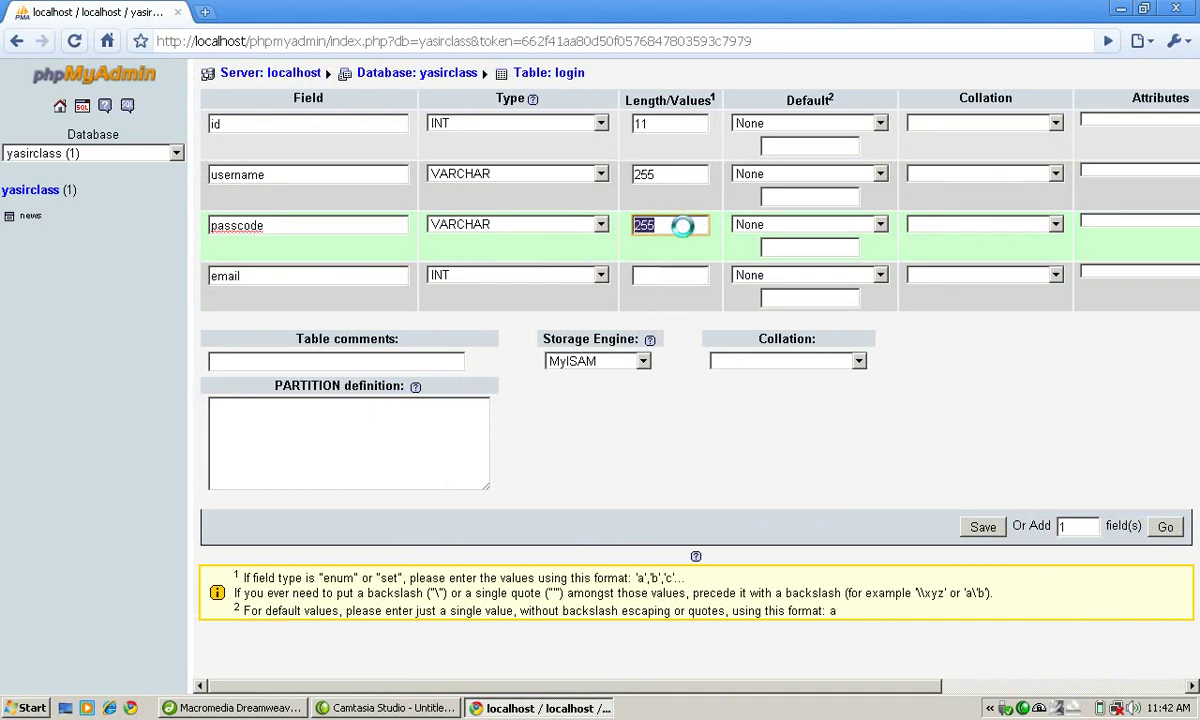
{"action": "left_click", "coordinate": [700, 203]}
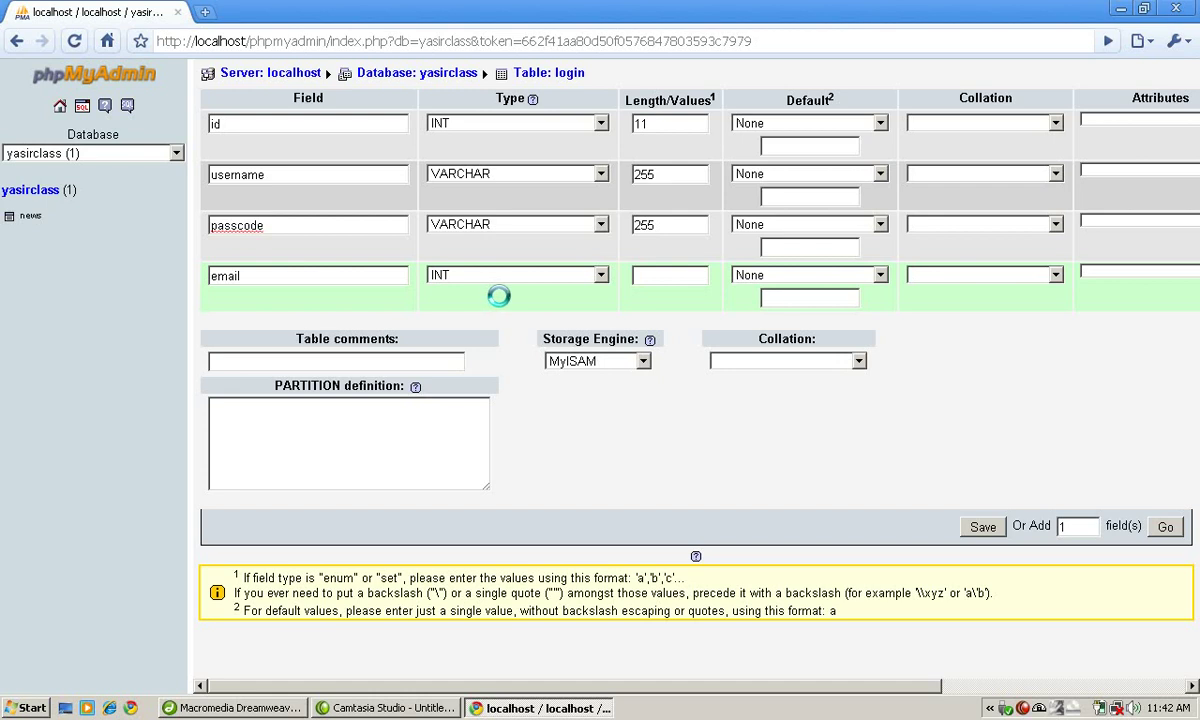
{"action": "left_click_drag", "start_coordinate": [555, 686], "coordinate": [510, 631]}
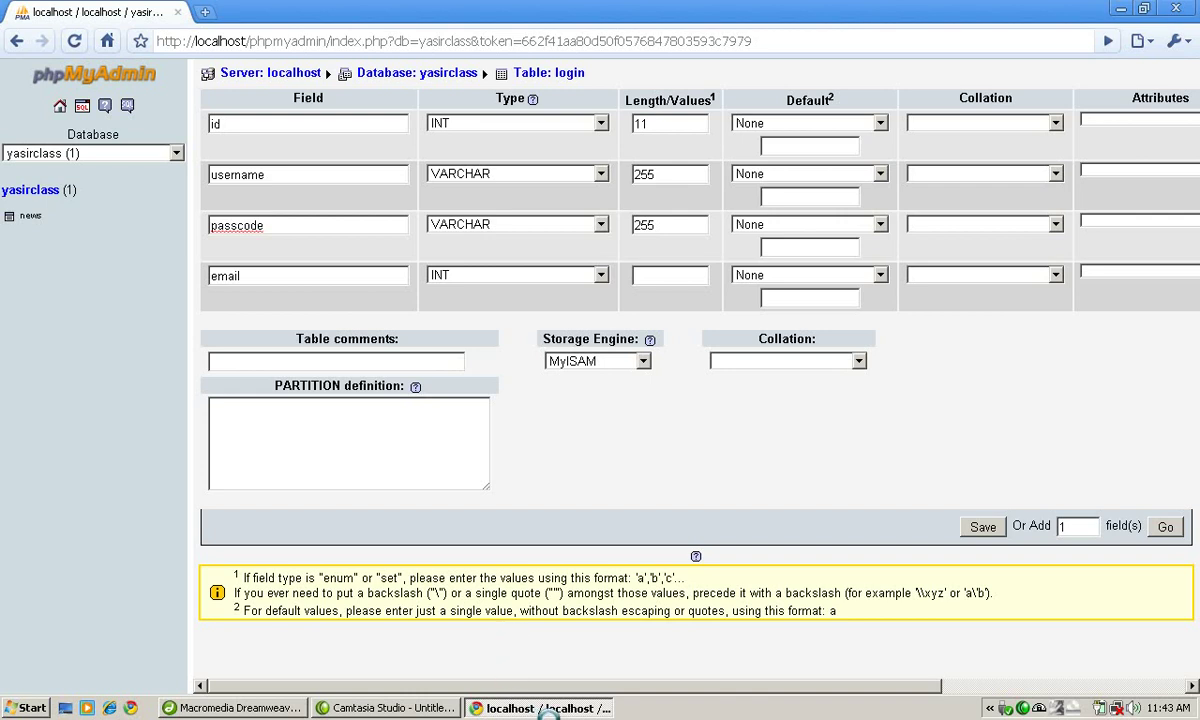
Set the email field's type to VARCHAR and its length to 255.
{"action": "scroll", "coordinate": [560, 655], "scroll_direction": "right", "scroll_amount": 2}
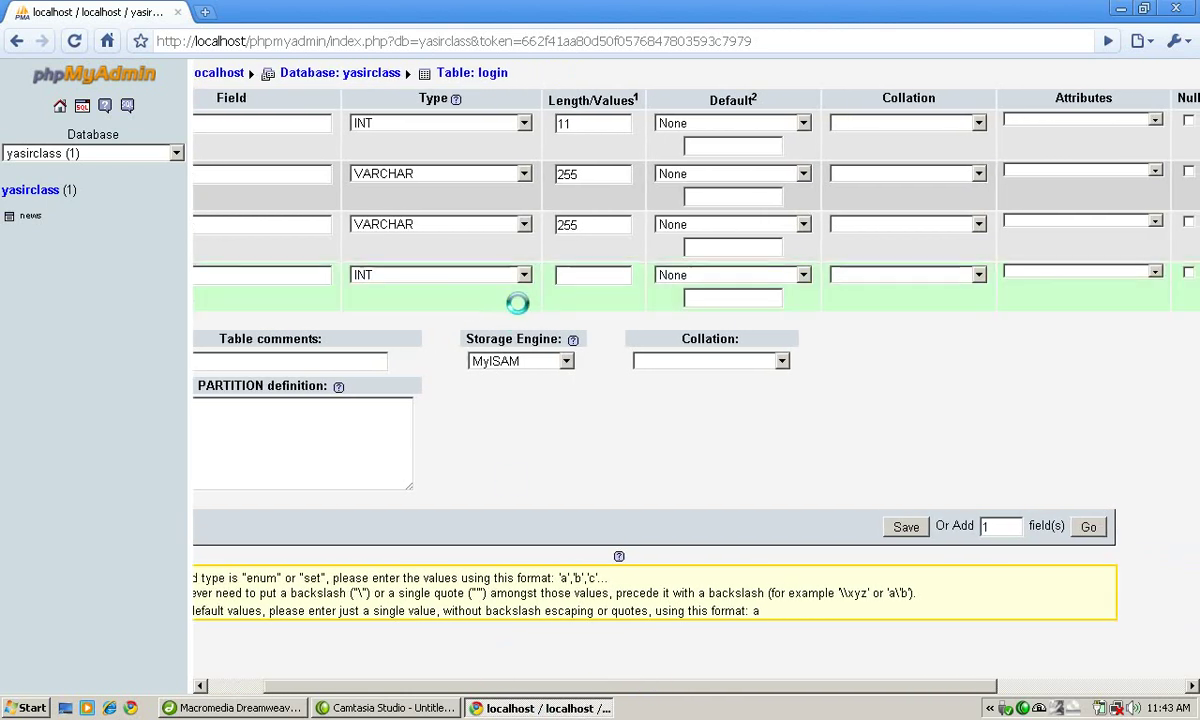
{"action": "left_click", "coordinate": [521, 273]}
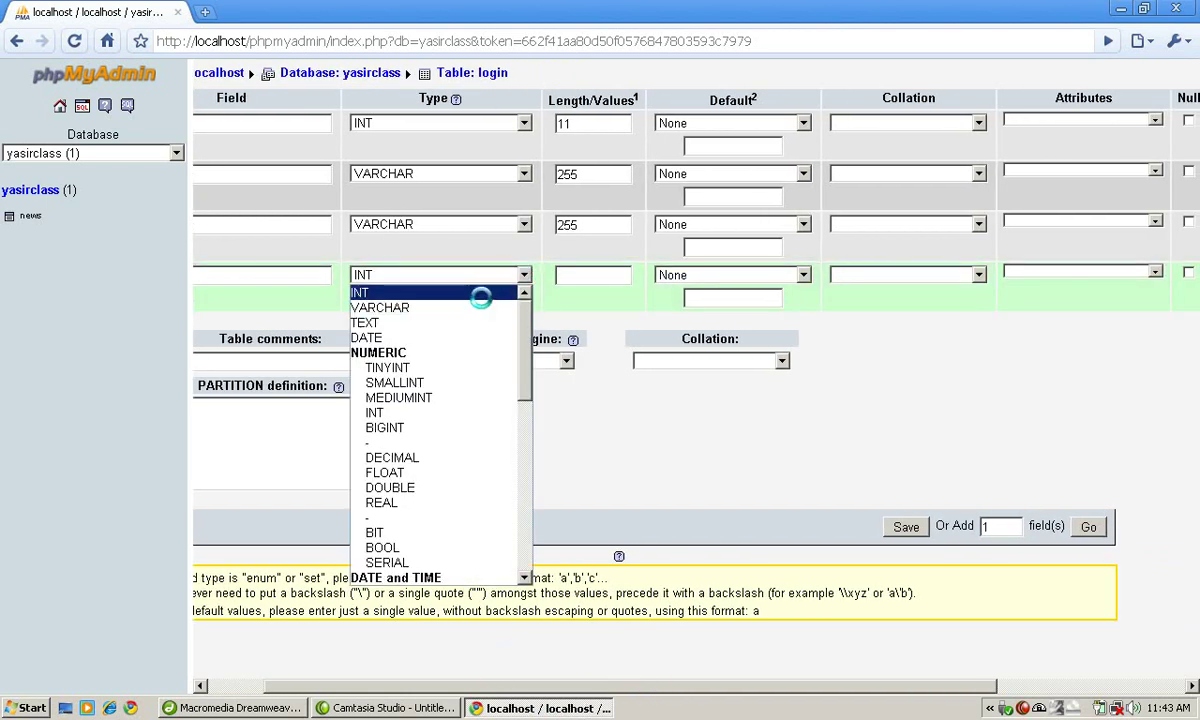
{"action": "left_click", "coordinate": [478, 307]}
{"action": "left_click", "coordinate": [582, 277]}
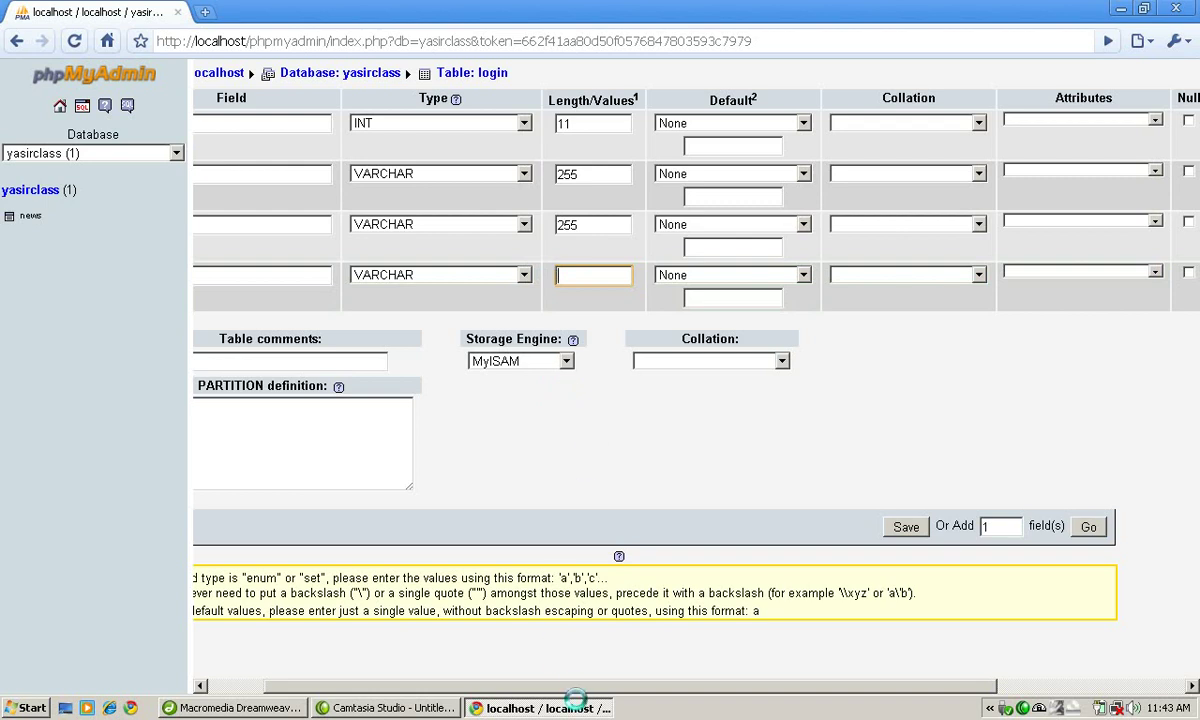
{"action": "key", "text": "alt+Tab"}
{"action": "key", "text": "alt+Tab"}
{"action": "left_click_drag", "start_coordinate": [547, 685], "coordinate": [418, 680]}
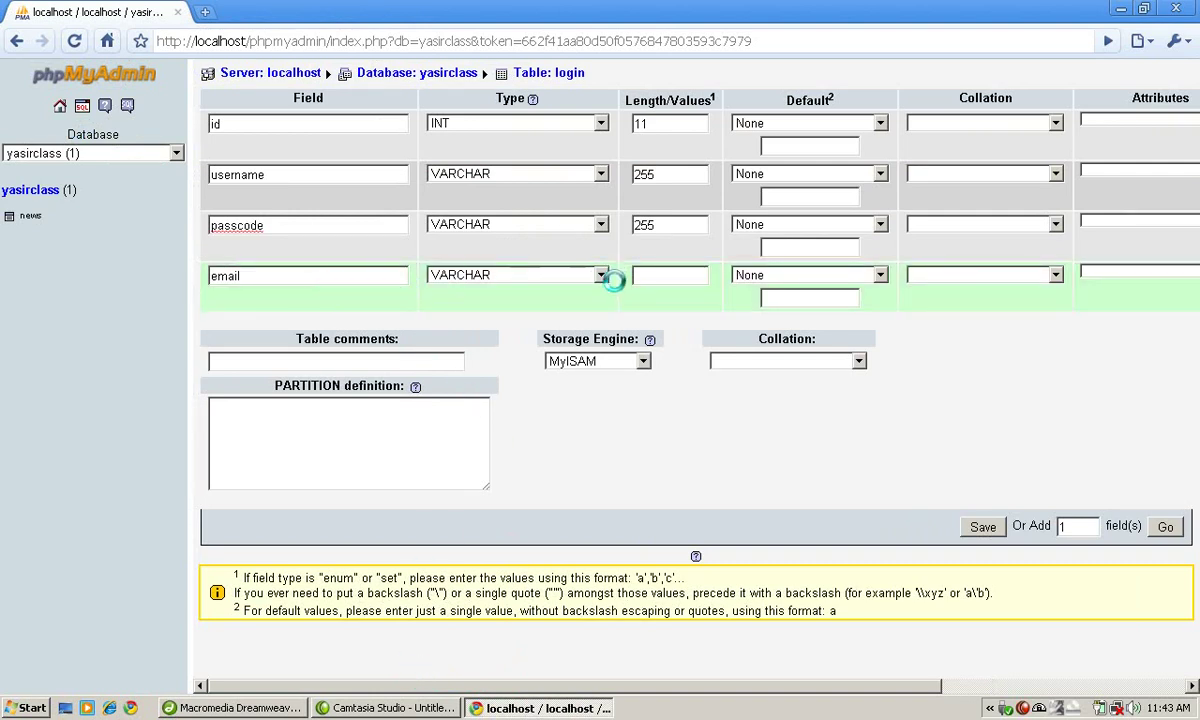
{"action": "left_click", "coordinate": [646, 275]}
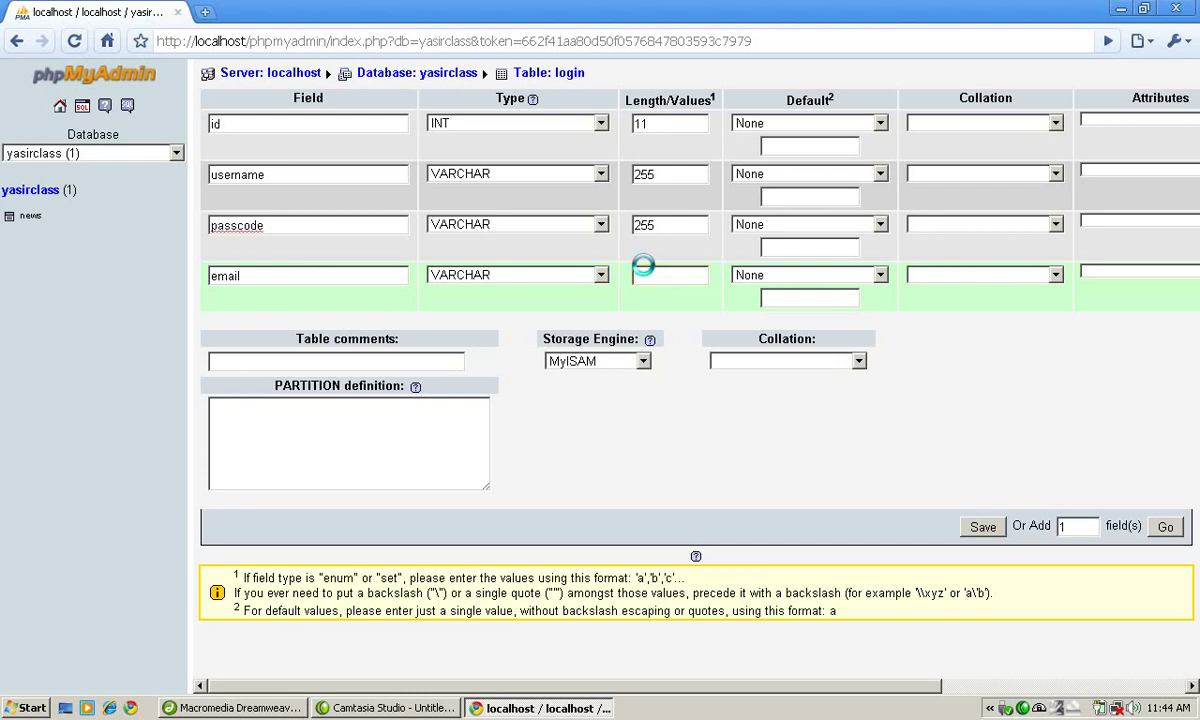
{"action": "left_click", "coordinate": [663, 278]}
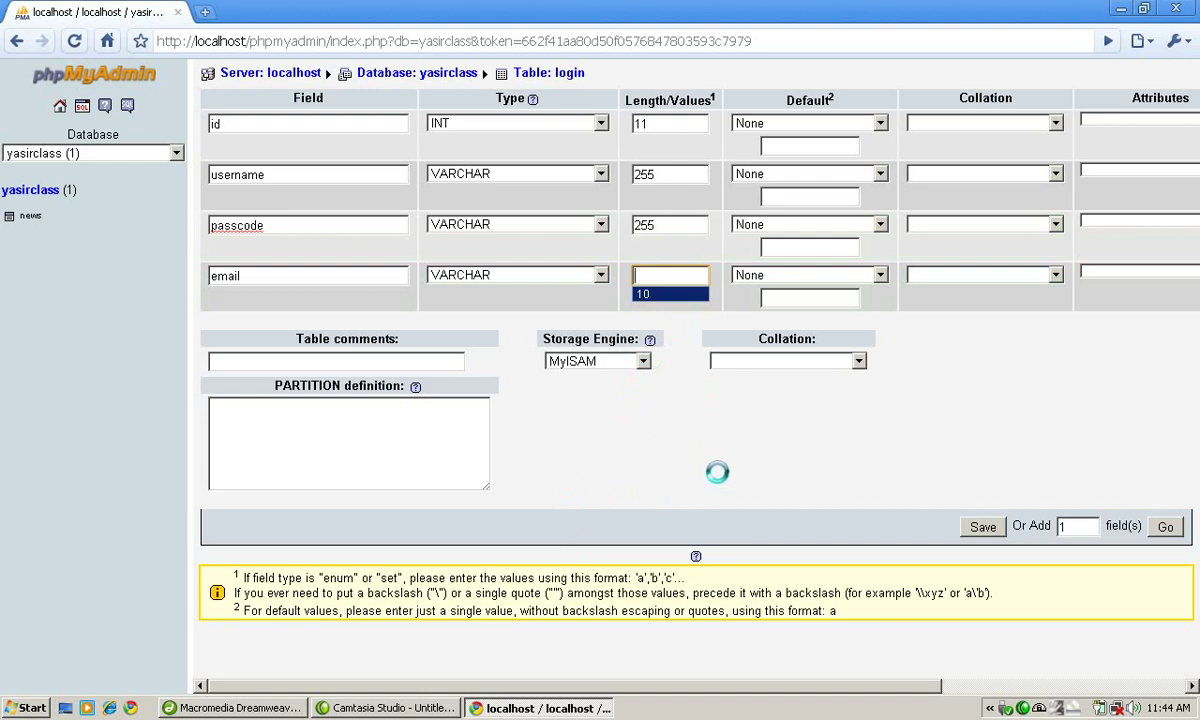
{"action": "left_click", "coordinate": [676, 440]}
{"action": "left_click", "coordinate": [664, 276]}
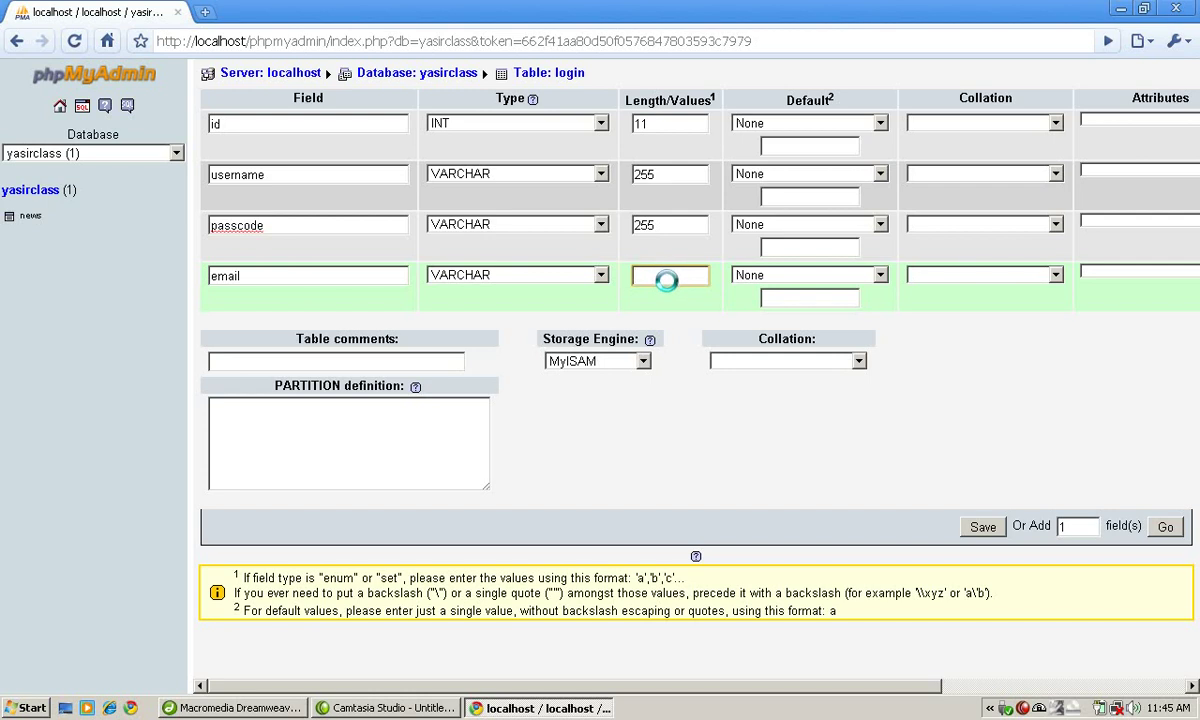
{"action": "type", "text": "255"}
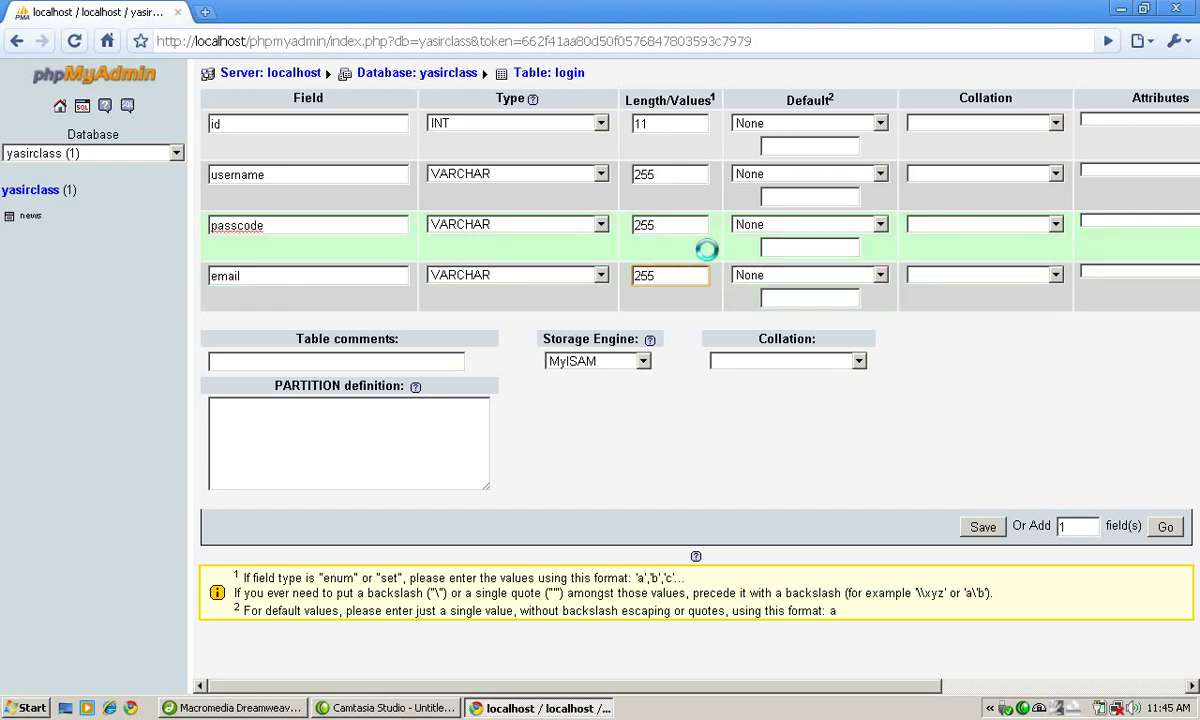
Save the table definition to create the login table in the yasirclass database.
{"action": "left_click_drag", "start_coordinate": [621, 686], "coordinate": [874, 662]}
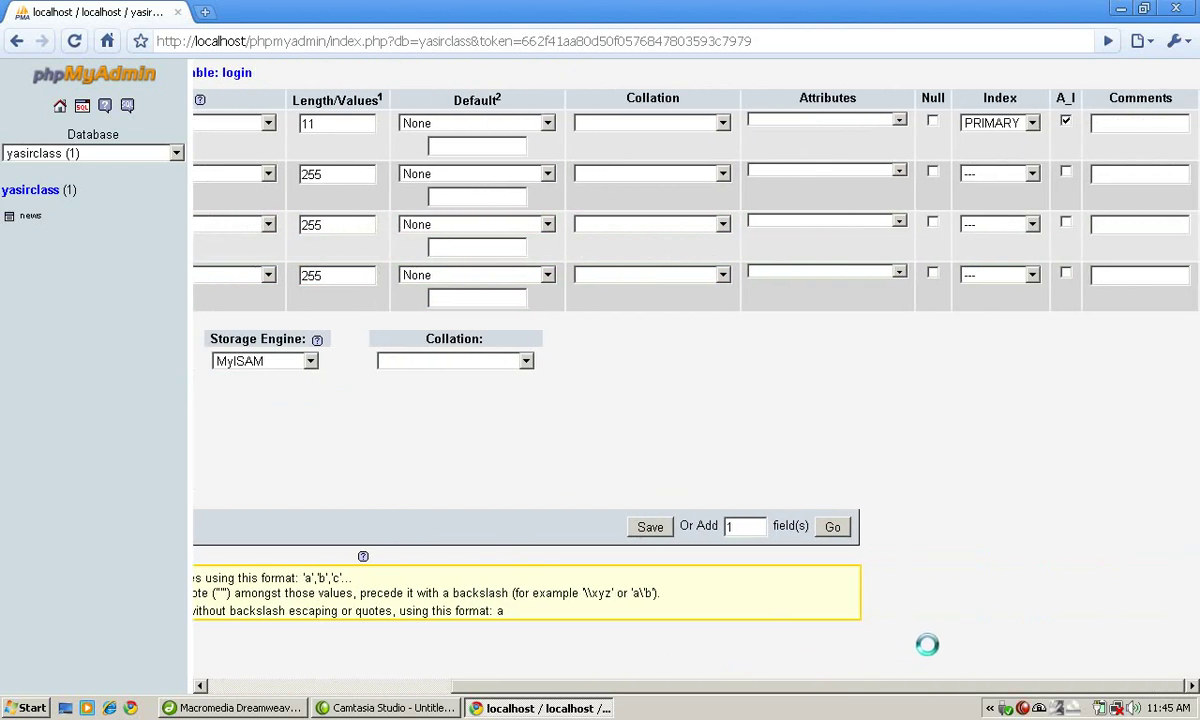
{"action": "left_click", "coordinate": [649, 530]}
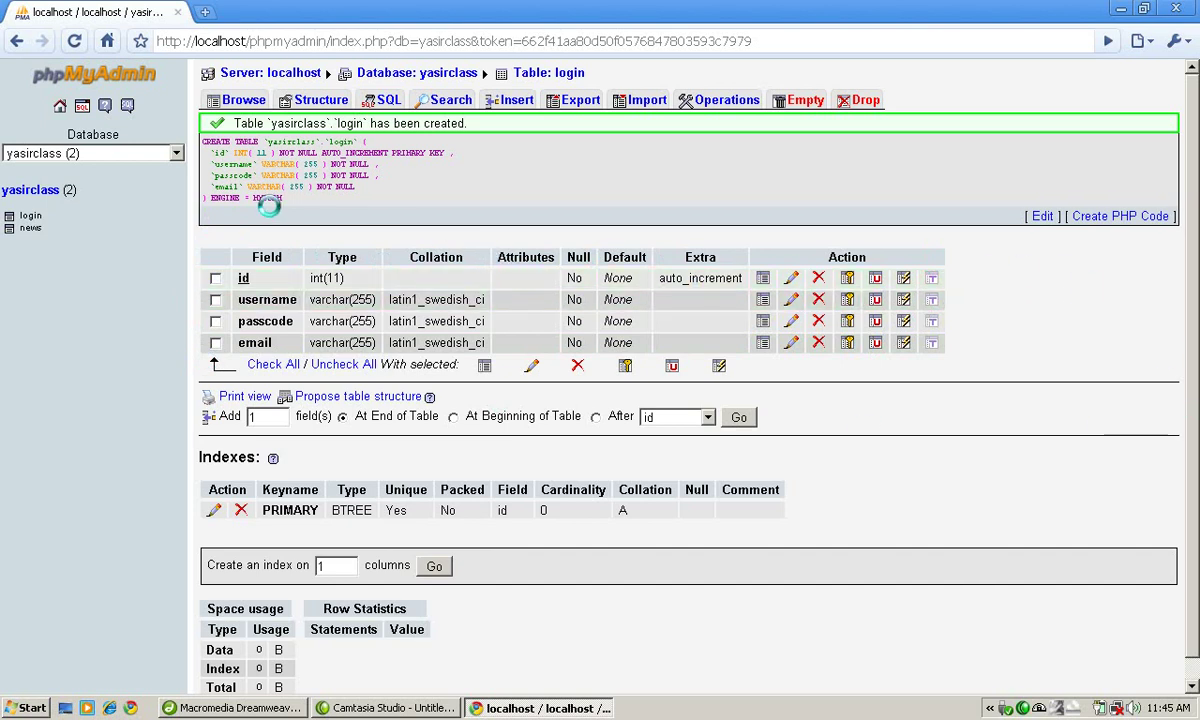
Examine the SQL statement generated for the login table, including its database and table names.
{"action": "left_click_drag", "start_coordinate": [312, 205], "coordinate": [172, 135]}
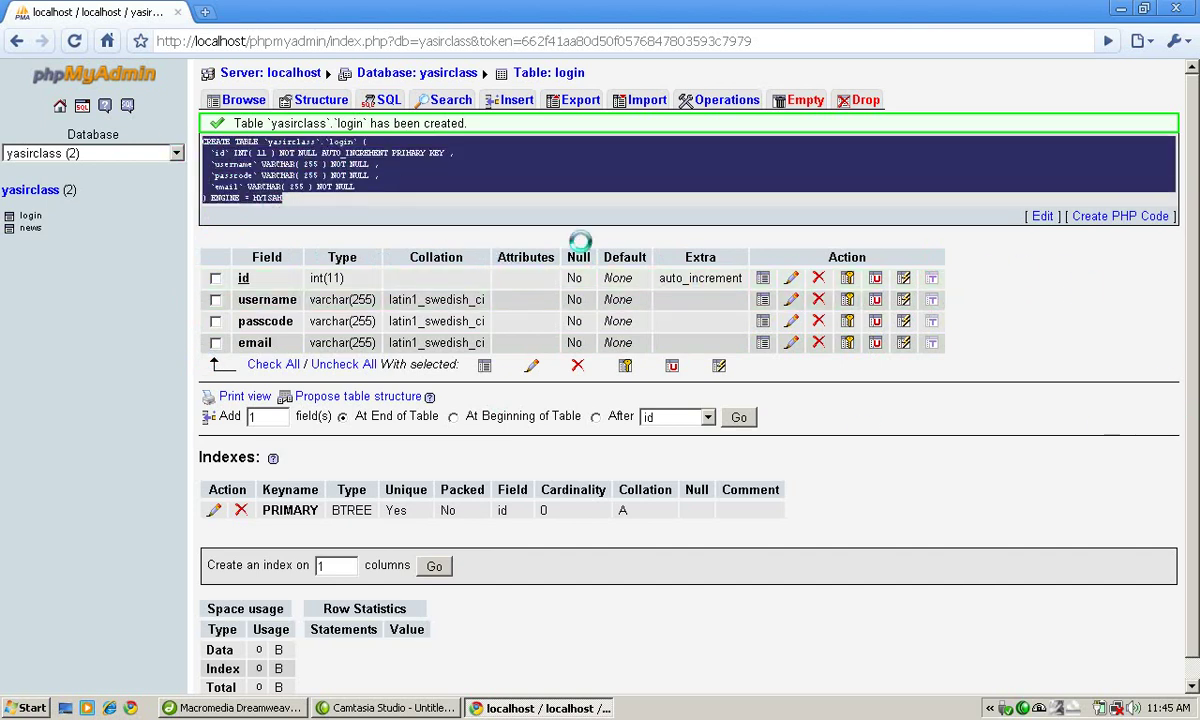
{"action": "left_click", "coordinate": [575, 238]}
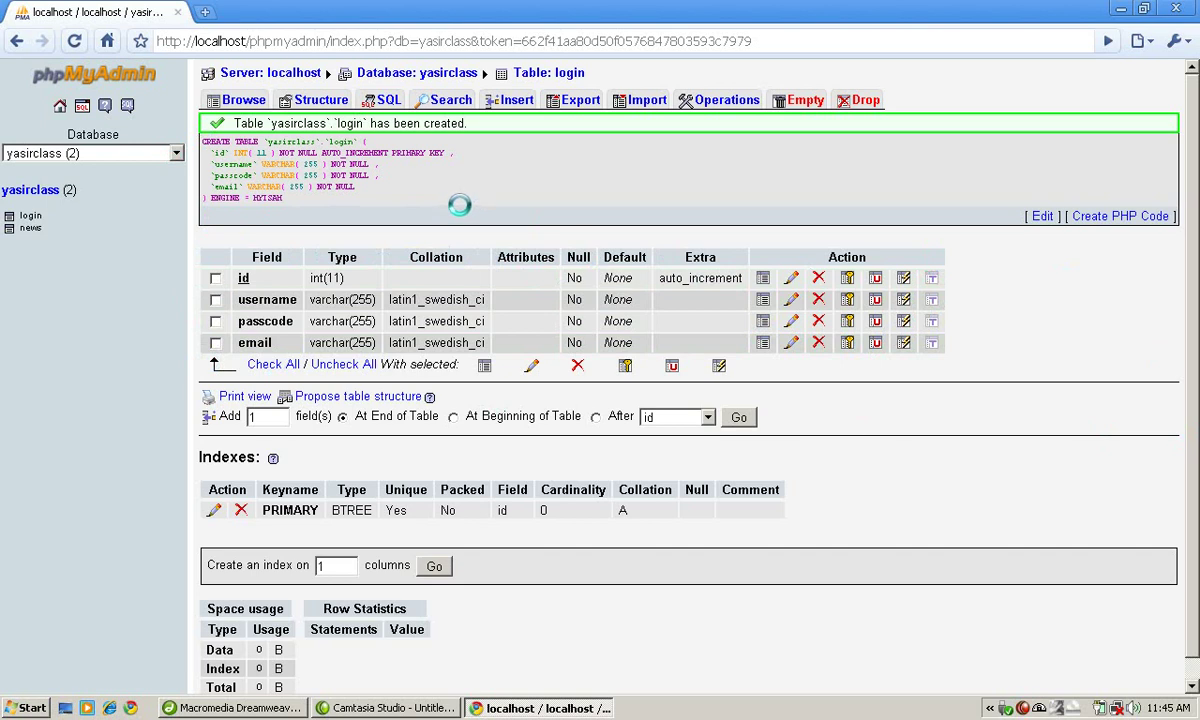
{"action": "left_click_drag", "start_coordinate": [318, 200], "coordinate": [188, 136]}
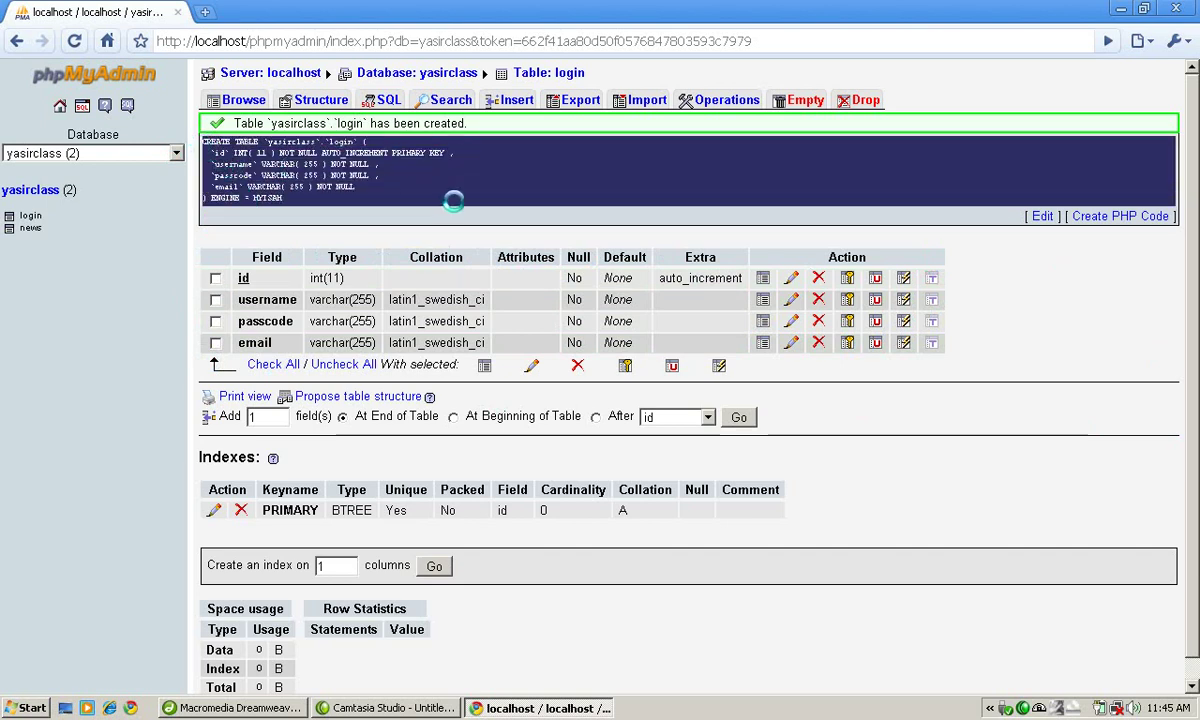
{"action": "left_click", "coordinate": [356, 190]}
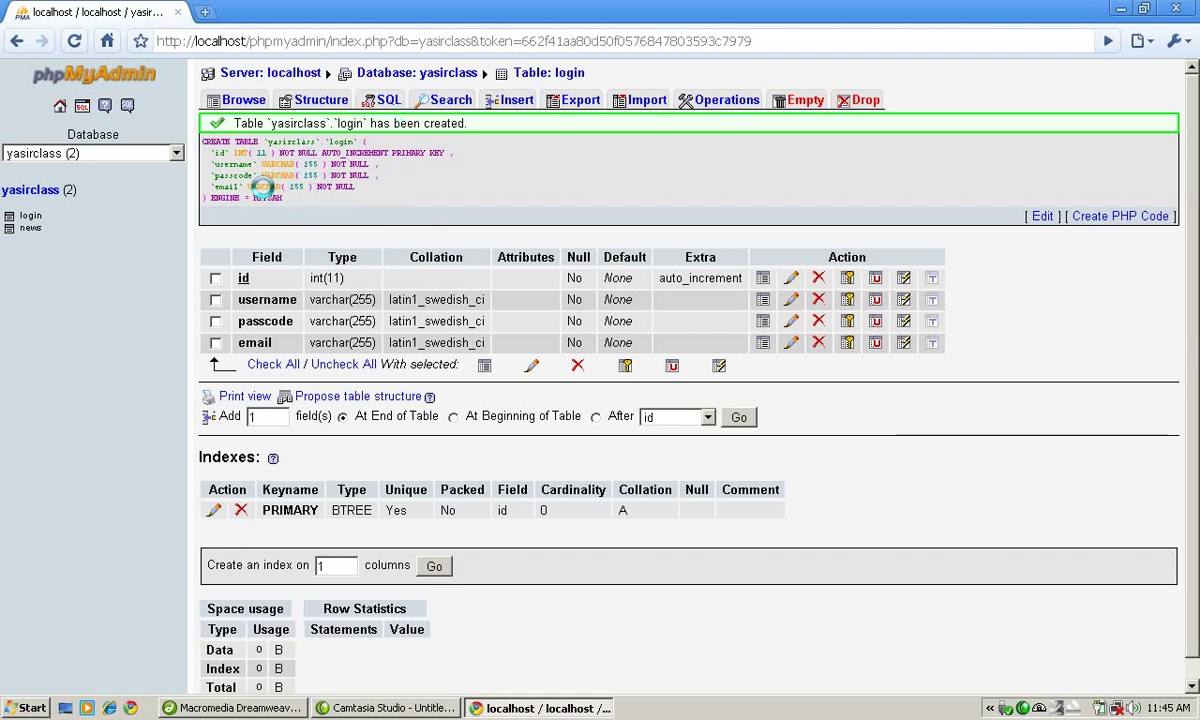
{"action": "left_click_drag", "start_coordinate": [282, 197], "coordinate": [200, 142]}
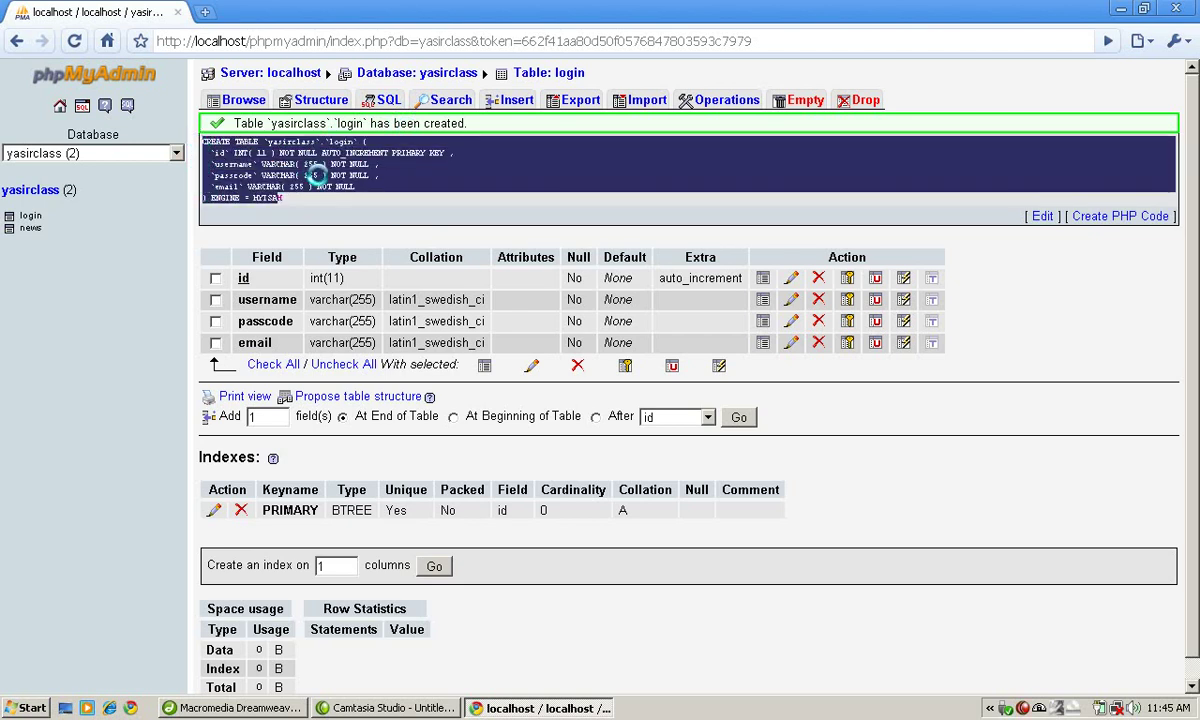
{"action": "left_click", "coordinate": [340, 184]}
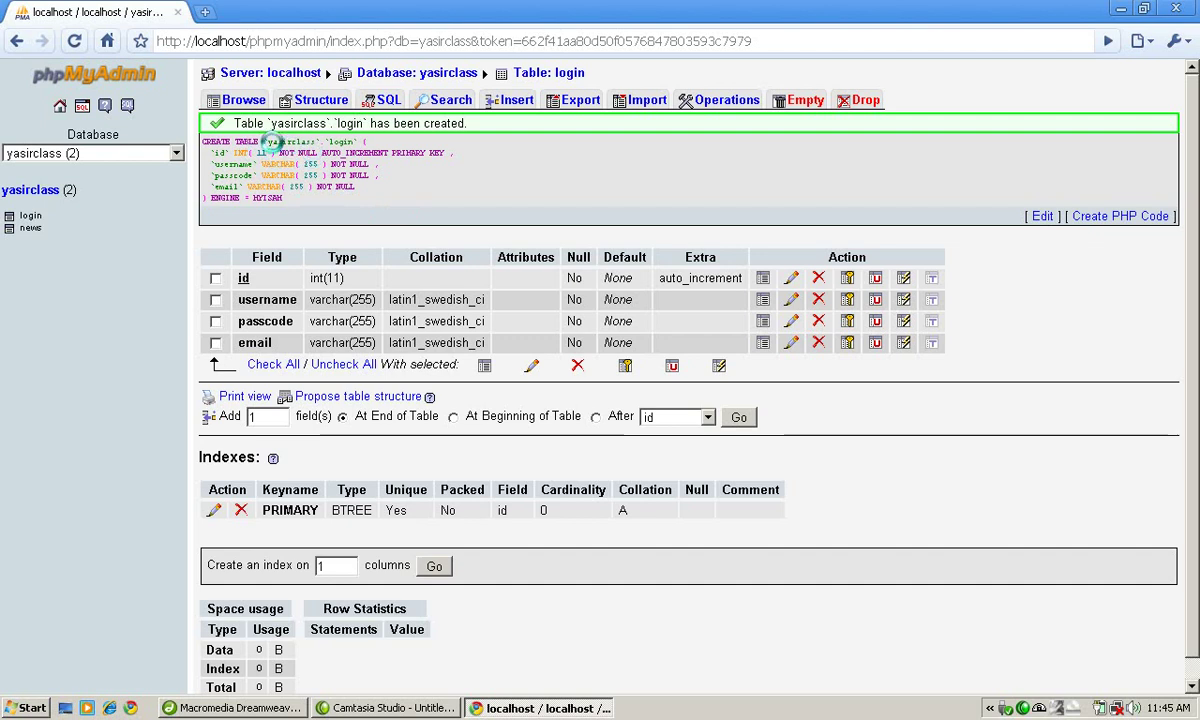
{"action": "triple_click", "coordinate": [290, 141]}
{"action": "left_click", "coordinate": [310, 138]}
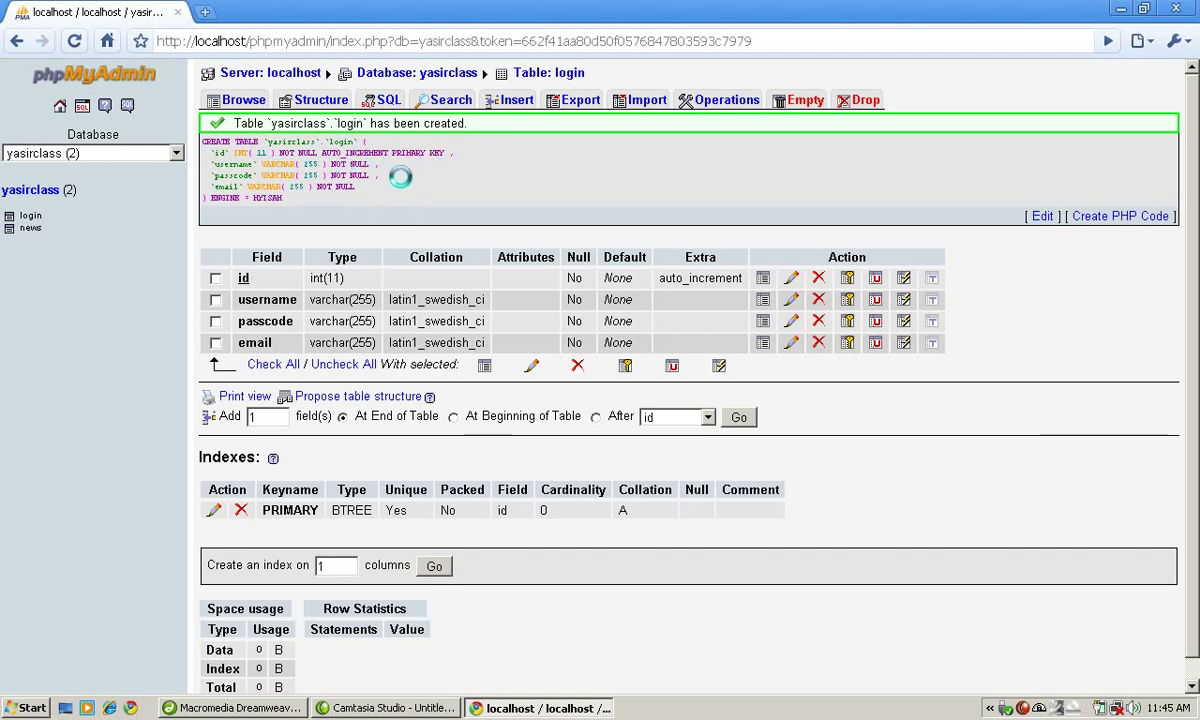
Copy the generated CREATE TABLE statement and switch to the source code of Login.php in Dreamweaver.
{"action": "left_click_drag", "start_coordinate": [284, 197], "coordinate": [201, 155]}
{"action": "key", "text": "ctrl+c"}
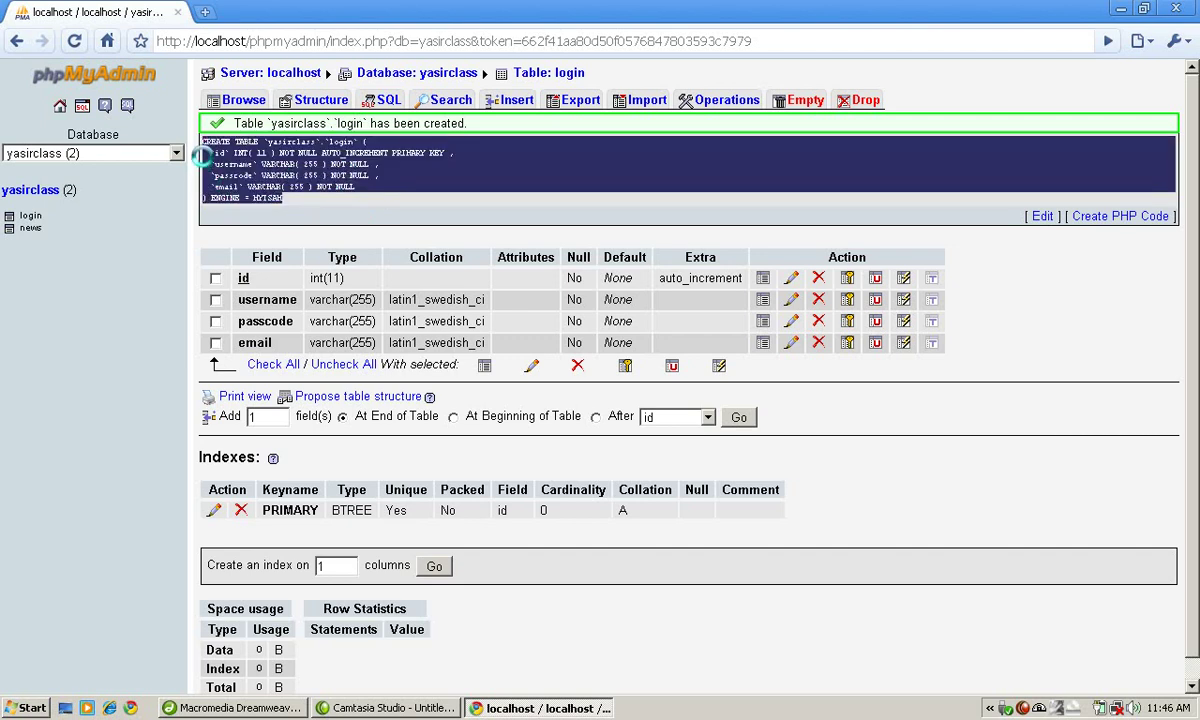
{"action": "left_click", "coordinate": [522, 707]}
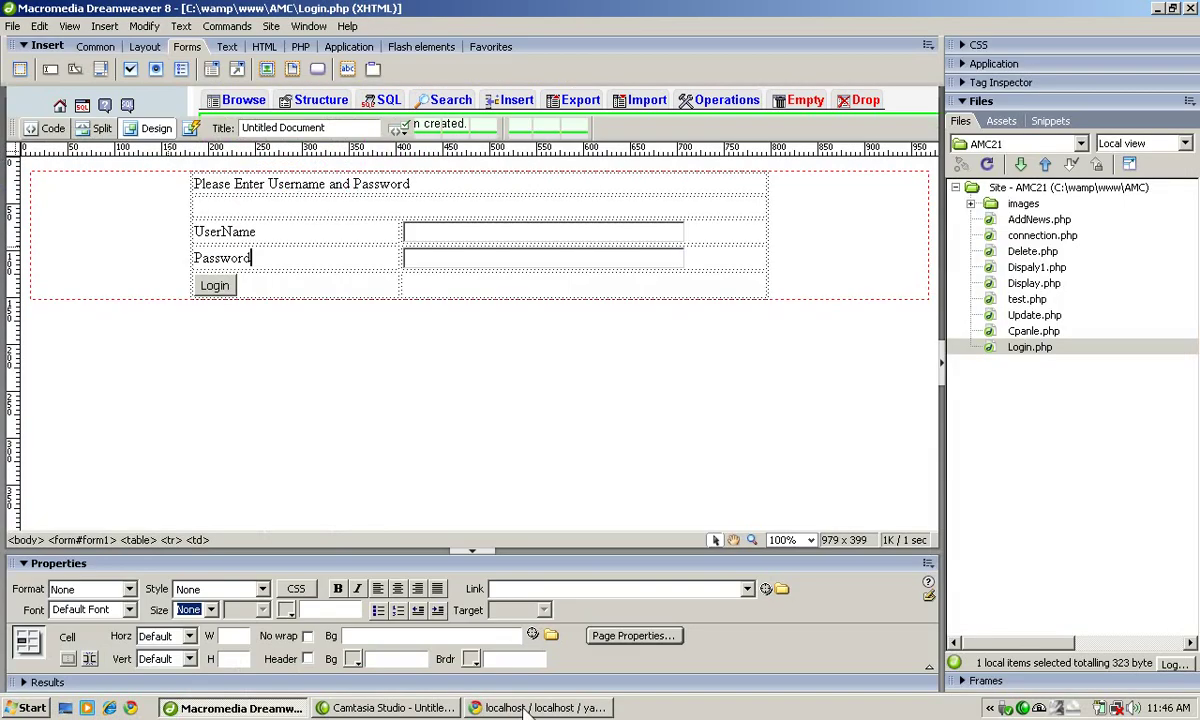
{"action": "left_click", "coordinate": [60, 132]}
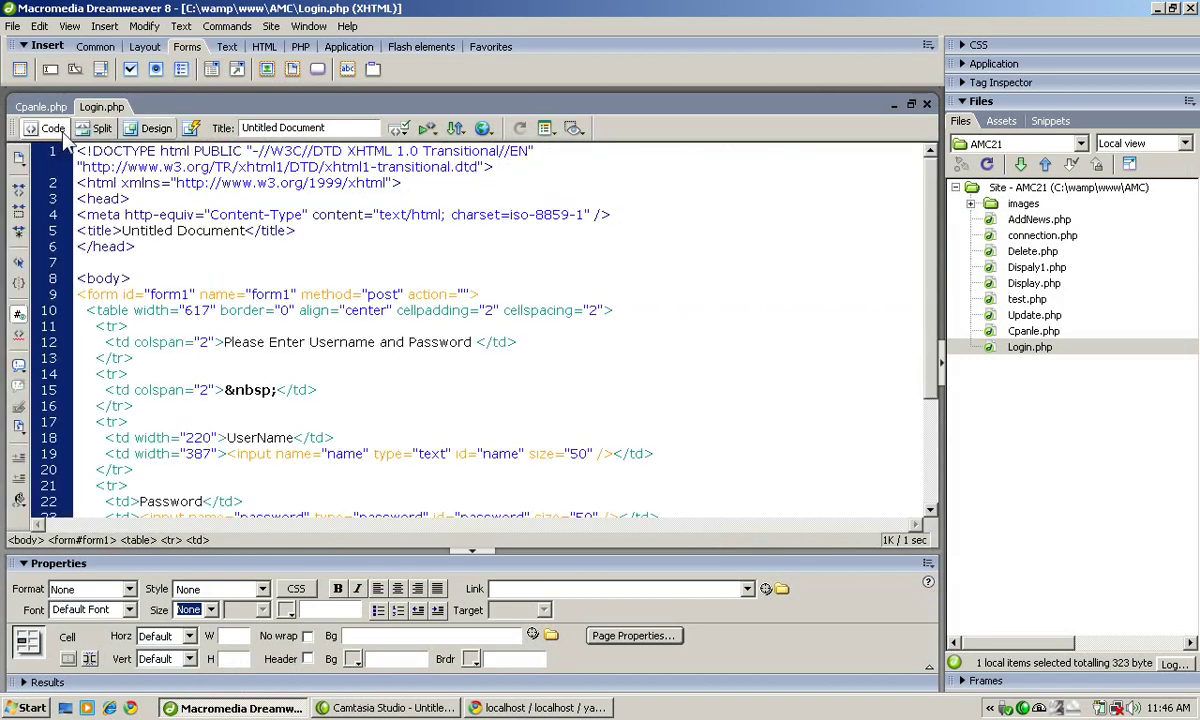
Insert a block of about 22 blank lines above the DOCTYPE declaration in Login.php.
{"action": "key", "text": "Return"}
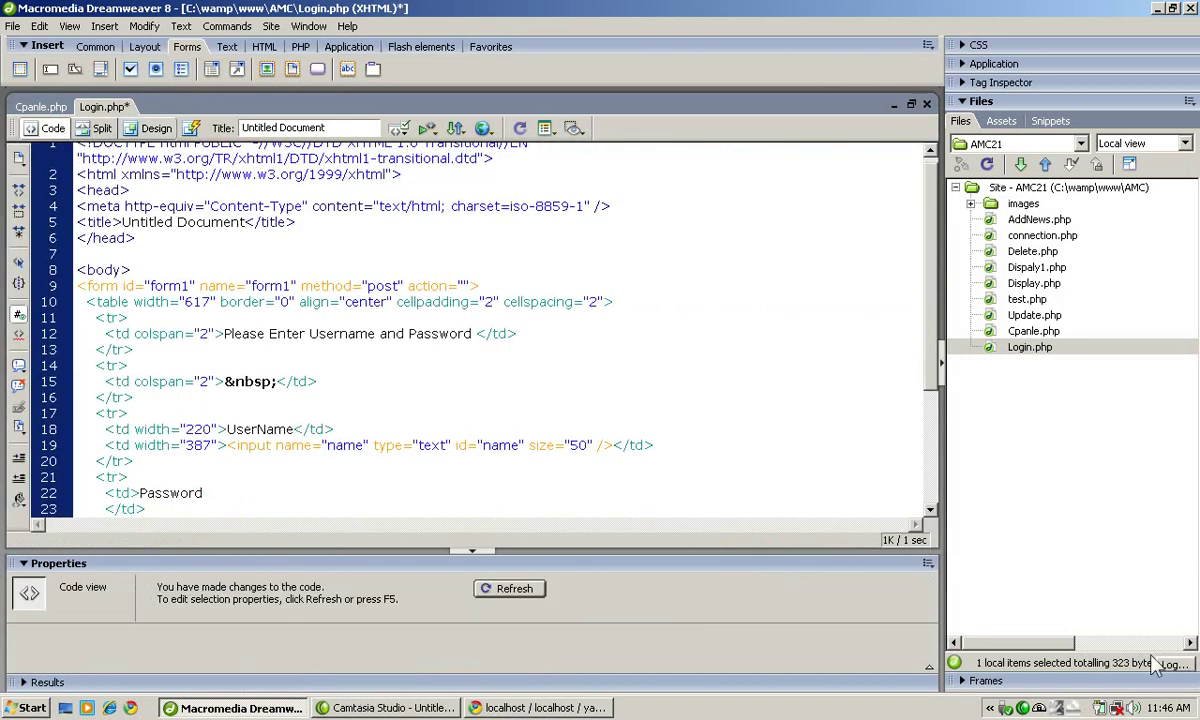
{"action": "scroll", "coordinate": [704, 447], "scroll_direction": "up", "scroll_amount": 1}
{"action": "left_click", "coordinate": [78, 152]}
{"action": "key", "text": "Return"}
{"action": "key", "text": "Return"}
{"action": "key", "text": "Return"}
{"action": "key", "text": "Return"}
{"action": "key", "text": "Return"}
{"action": "key", "text": "Return"}
{"action": "key", "text": "Return"}
{"action": "key", "text": "Return"}
{"action": "key", "text": "Return"}
{"action": "key", "text": "Return"}
{"action": "key", "text": "Return"}
{"action": "key", "text": "Return"}
{"action": "key", "text": "Return"}
{"action": "key", "text": "Return"}
{"action": "key", "text": "Return"}
{"action": "key", "text": "Return"}
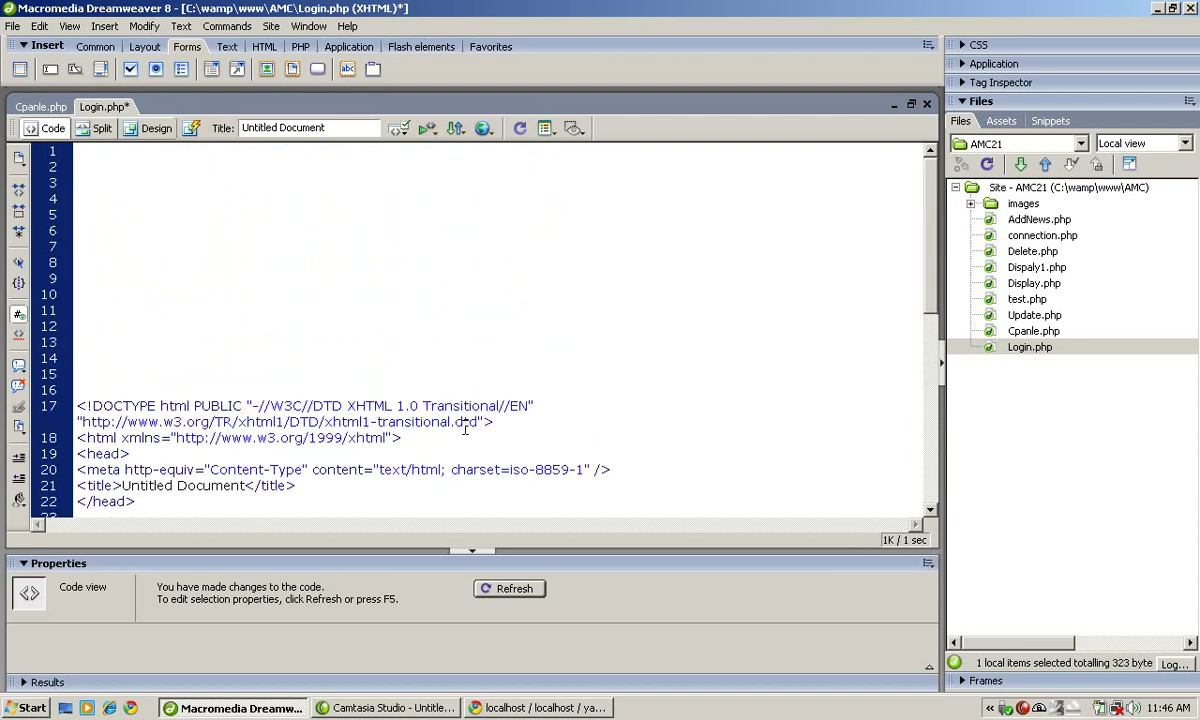
{"action": "key", "text": "Return"}
{"action": "key", "text": "Return"}
{"action": "key", "text": "Return"}
{"action": "key", "text": "Return"}
{"action": "key", "text": "Return"}
{"action": "key", "text": "Return"}
Paste the copied CREATE TABLE statement into the blank lines at the start of Login.php.
{"action": "left_click", "coordinate": [118, 200]}
{"action": "key", "text": "ctrl+v"}
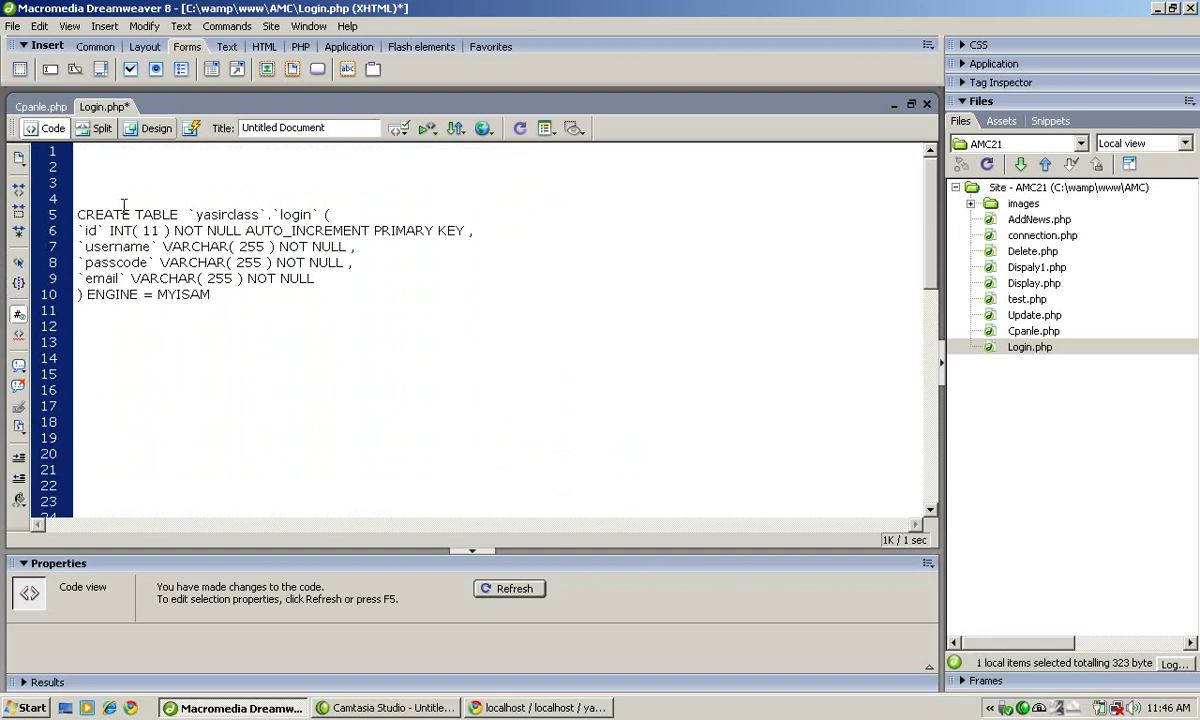
{"action": "left_click", "coordinate": [56, 231]}
{"action": "left_click", "coordinate": [124, 226]}
{"action": "left_click", "coordinate": [80, 216]}
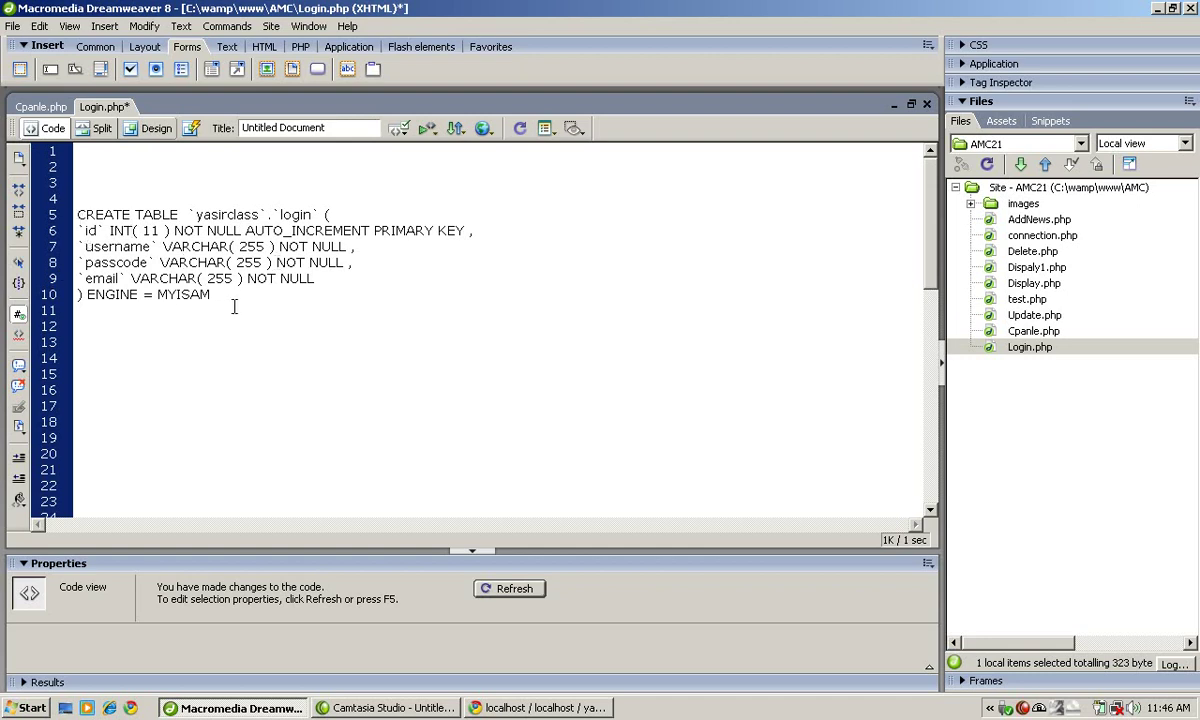